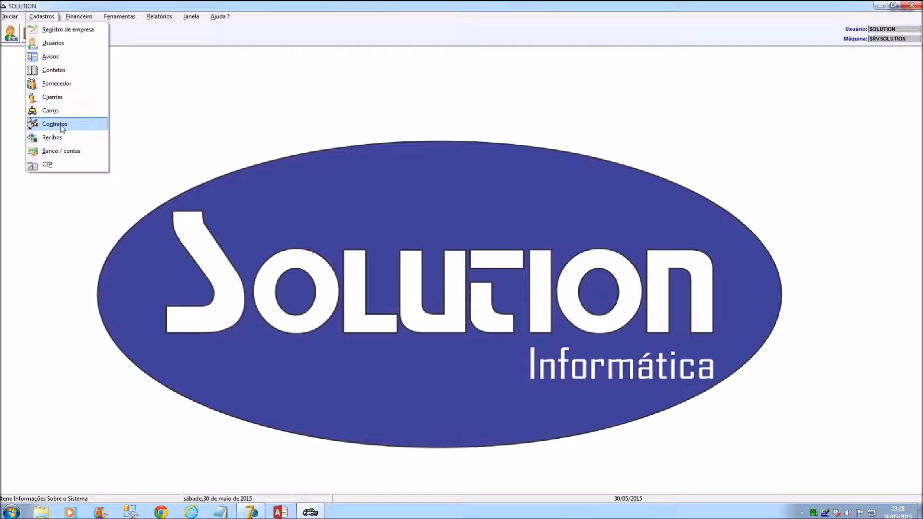
# Step: Start a new contract in the contracts register and go through the taxi driver fields
pyautogui.click(62, 128)
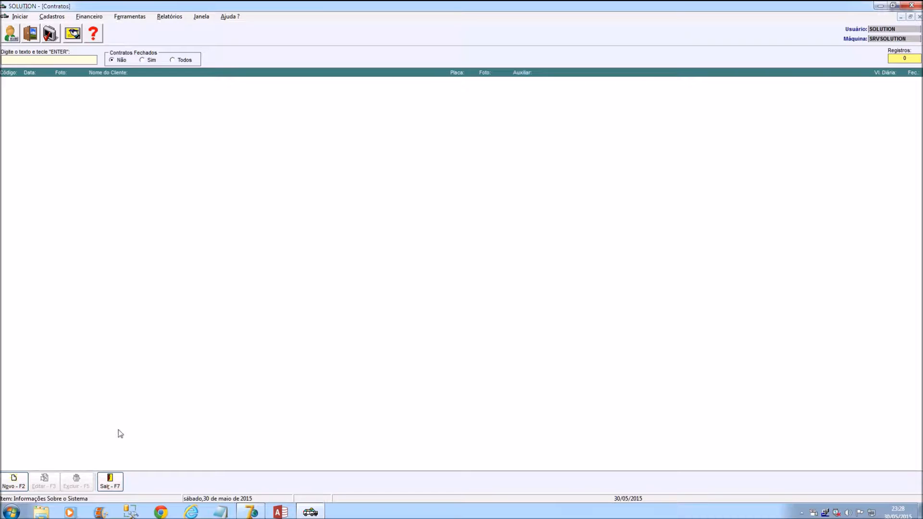
pyautogui.click(14, 483)
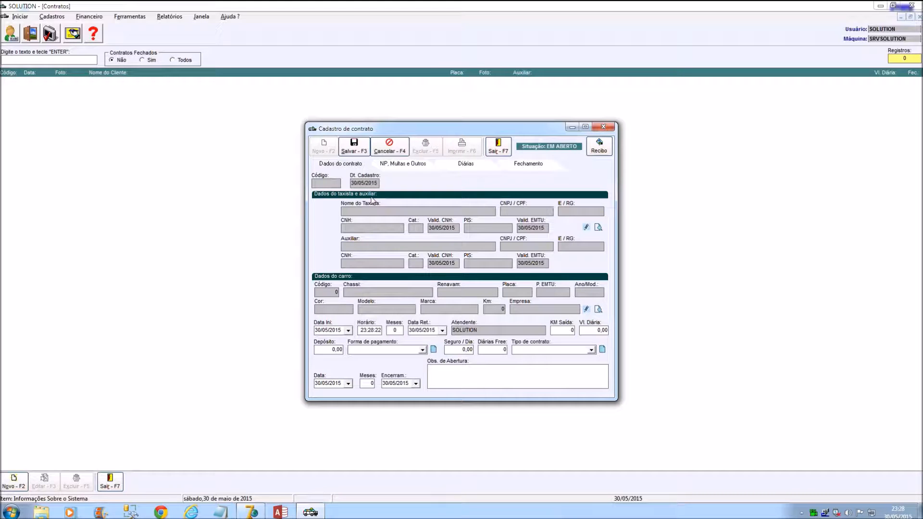
pyautogui.click(395, 212)
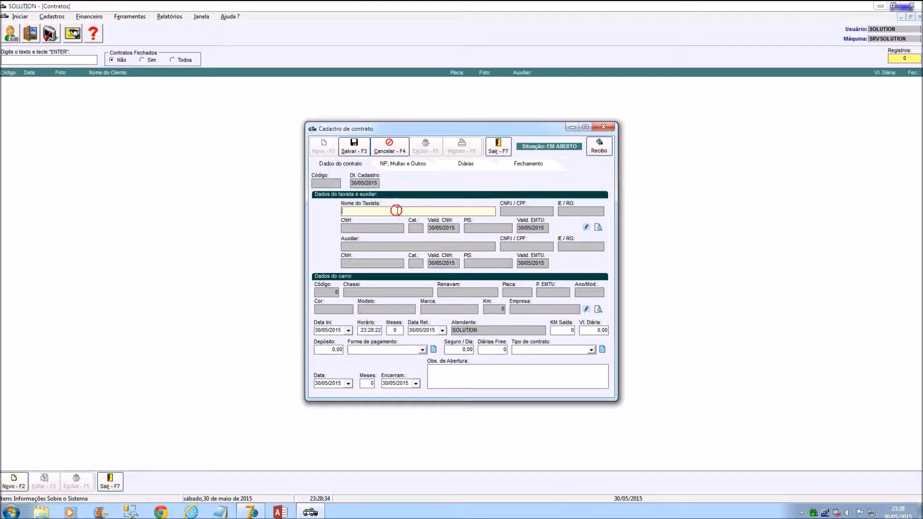
pyautogui.click(390, 225)
pyautogui.click(414, 228)
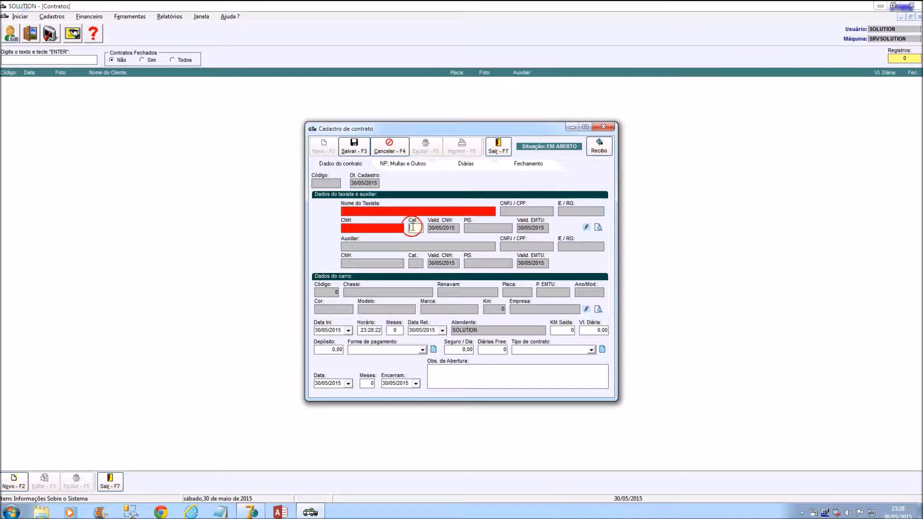
pyautogui.click(467, 229)
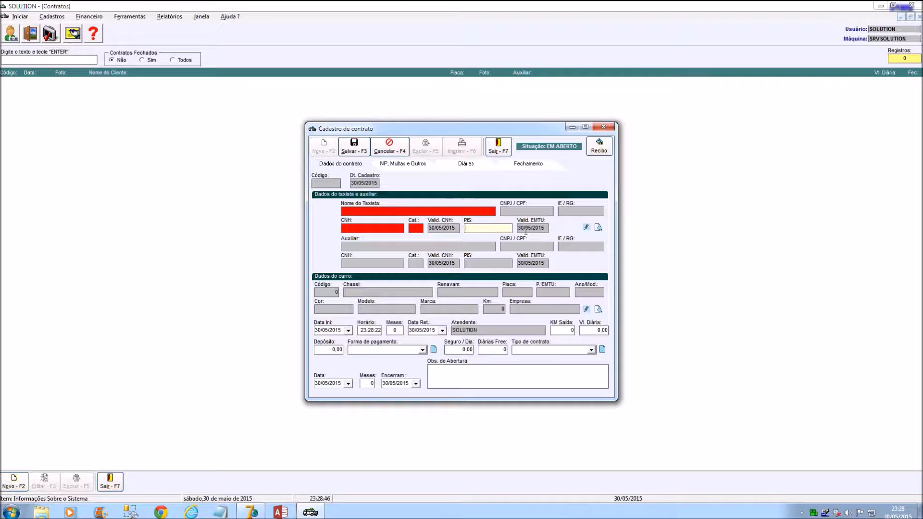
# Step: Load the taxi driver and auxiliary driver data into the contract by choosing the registered client from the full-size client list
pyautogui.click(601, 226)
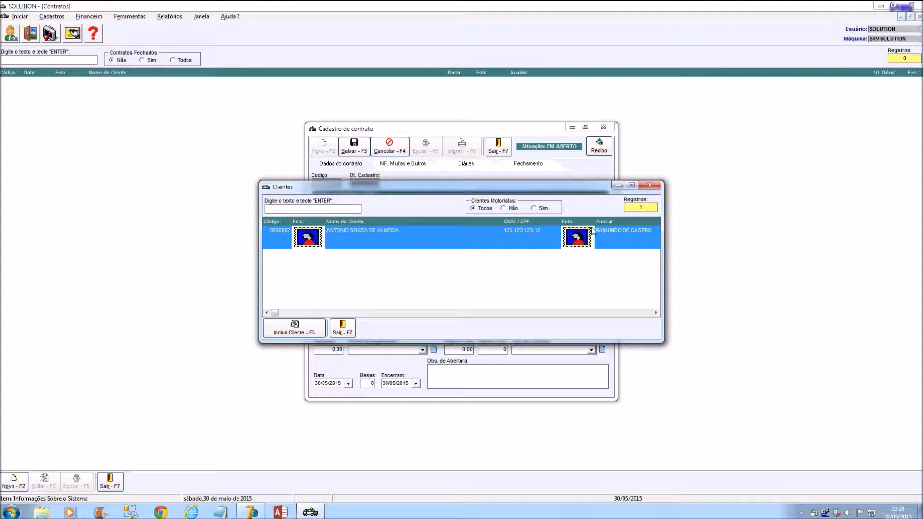
pyautogui.click(632, 186)
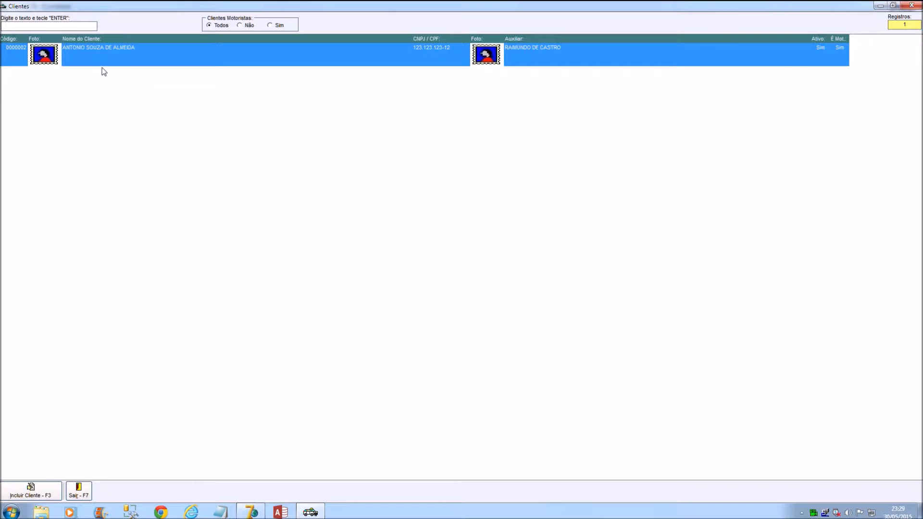
pyautogui.doubleClick(530, 61)
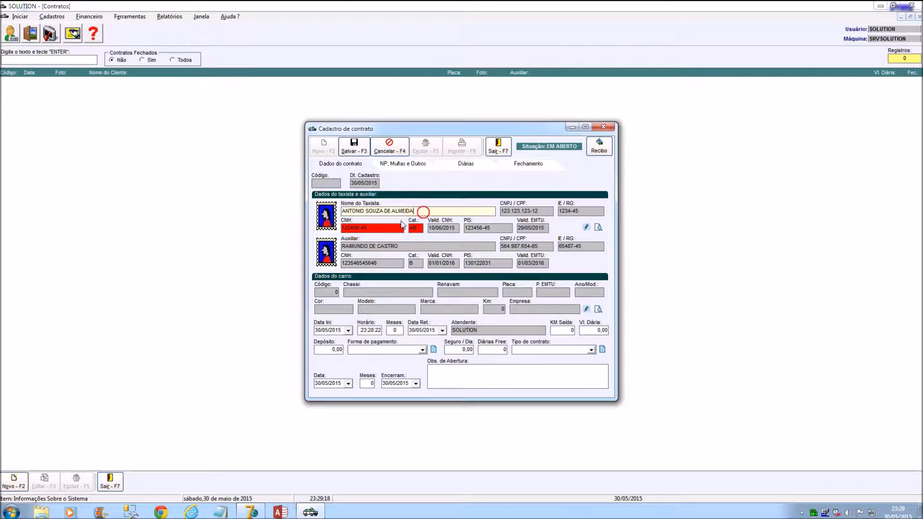
# Step: Review the taxi driver and auxiliary driver data loaded into the contract
pyautogui.click(419, 228)
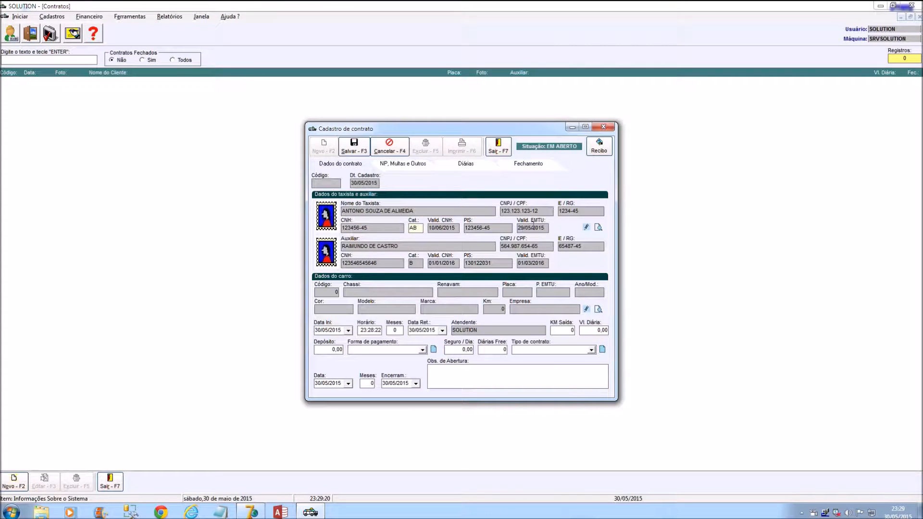
pyautogui.click(499, 263)
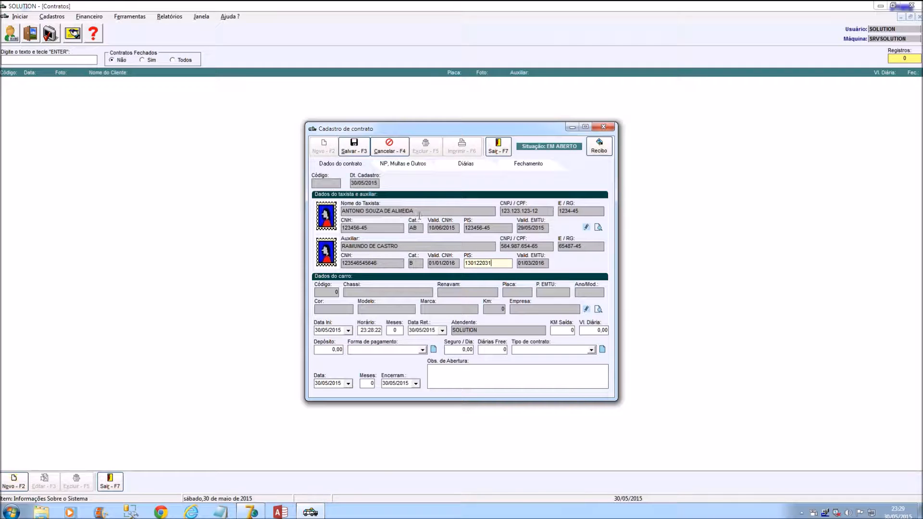
pyautogui.click(420, 212)
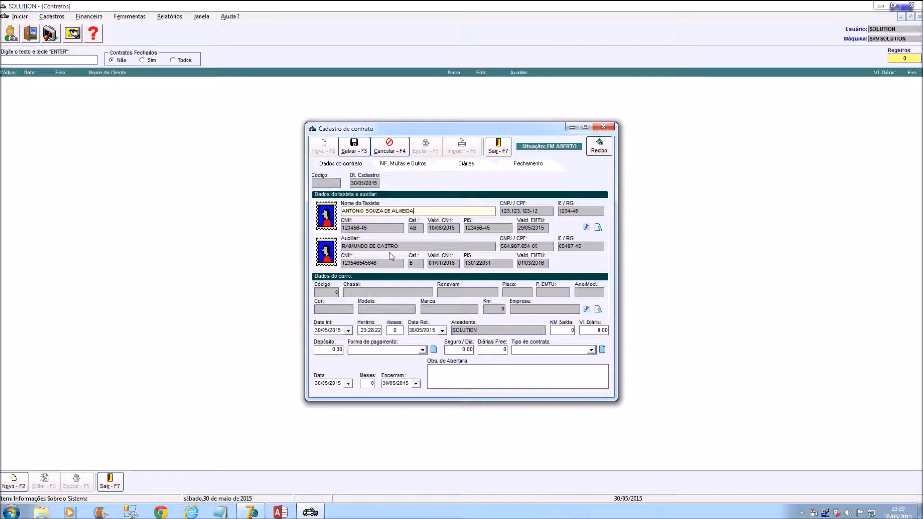
pyautogui.click(407, 250)
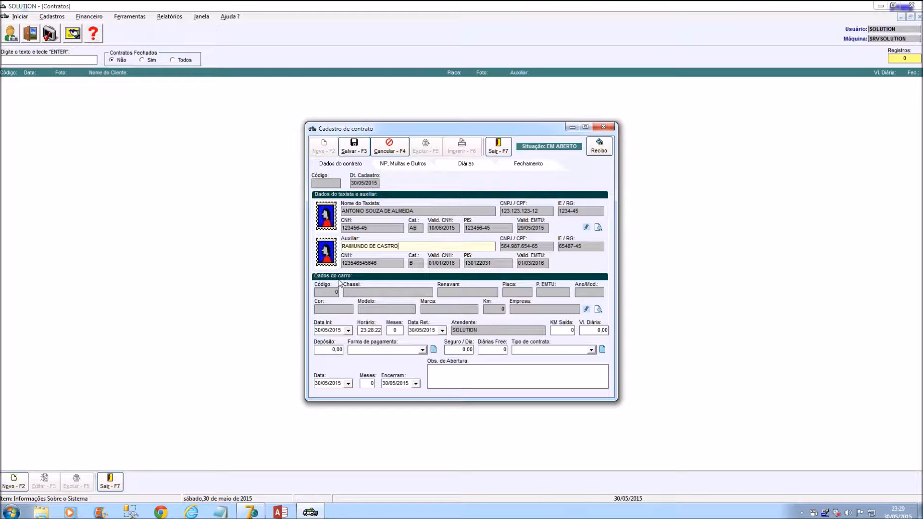
# Step: Add the Fiat Siena with the 145,00 daily rate to the contract from the car list
pyautogui.click(598, 311)
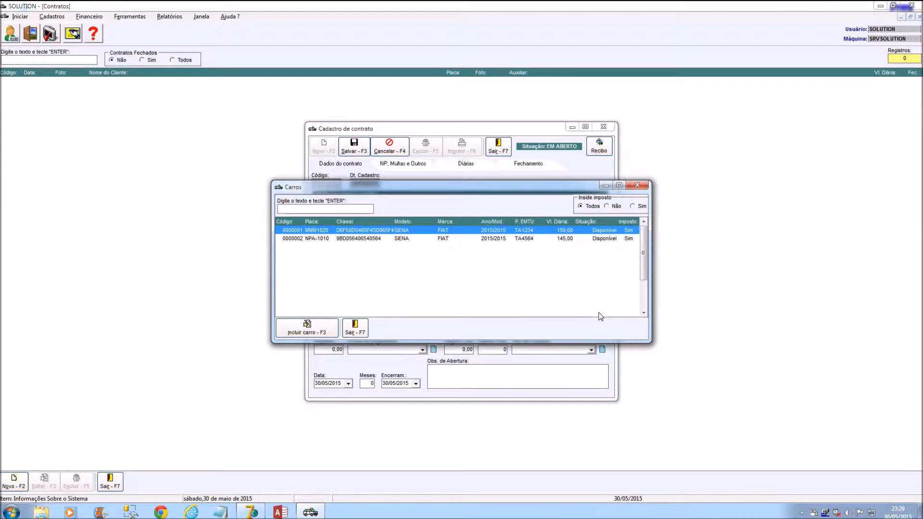
pyautogui.click(368, 239)
pyautogui.click(368, 232)
pyautogui.click(375, 240)
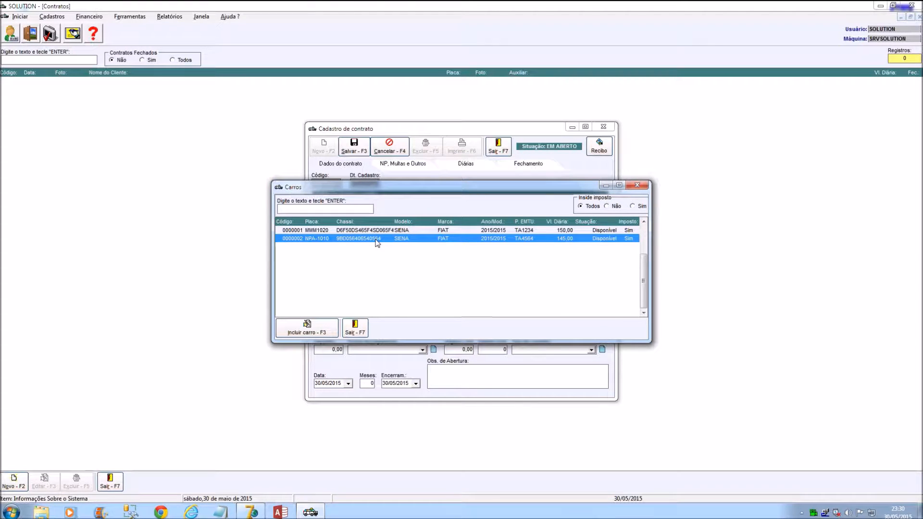
pyautogui.doubleClick(589, 240)
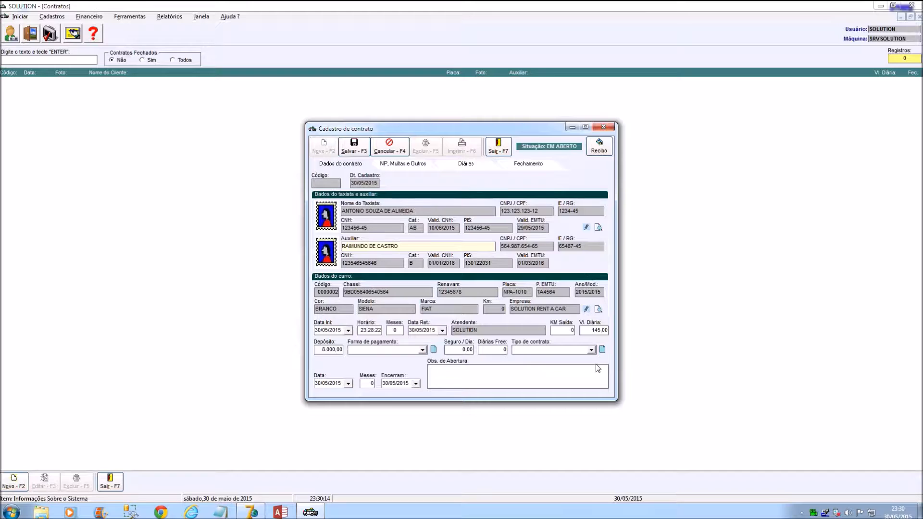
# Step: Review the contract's car data, deposit, daily rate and start date
pyautogui.click(333, 295)
pyautogui.click(380, 292)
pyautogui.click(469, 289)
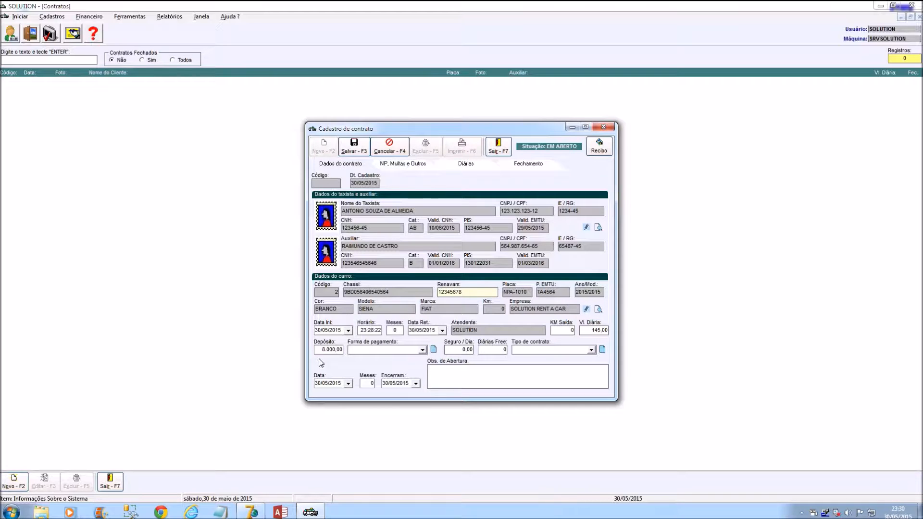
pyautogui.click(327, 350)
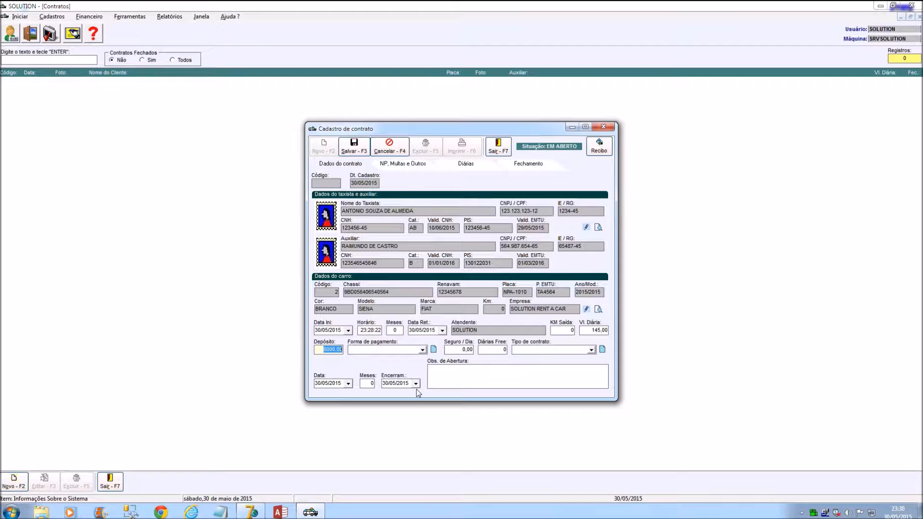
pyautogui.click(588, 331)
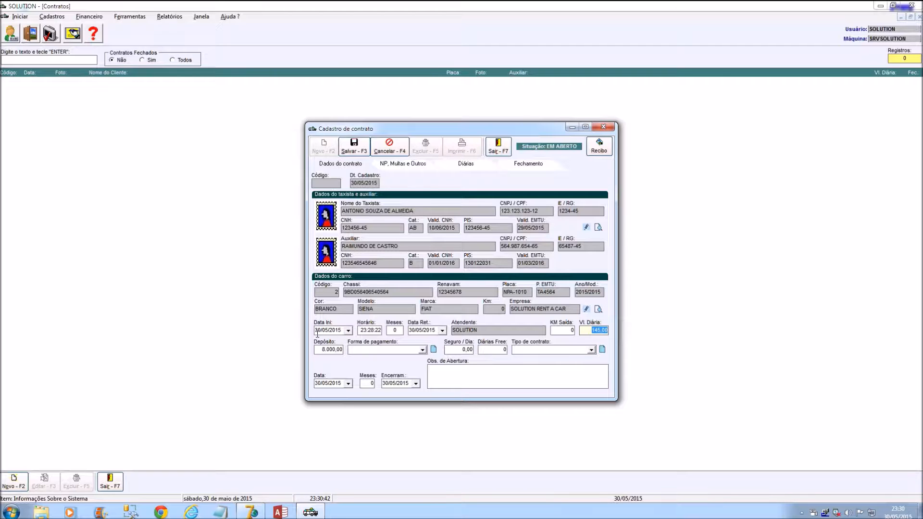
pyautogui.click(316, 331)
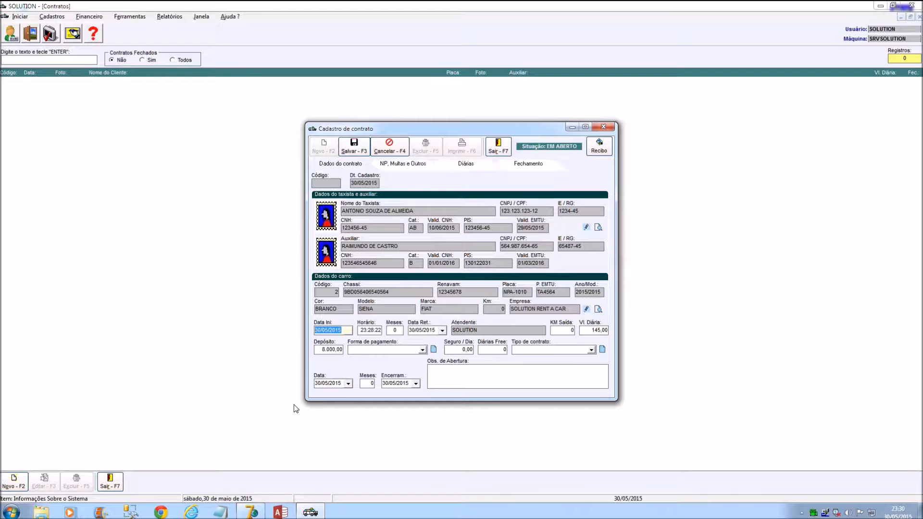
pyautogui.click(320, 332)
# Step: Set the contract's term to 3 months so the return date is calculated from the start date
pyautogui.click(398, 330)
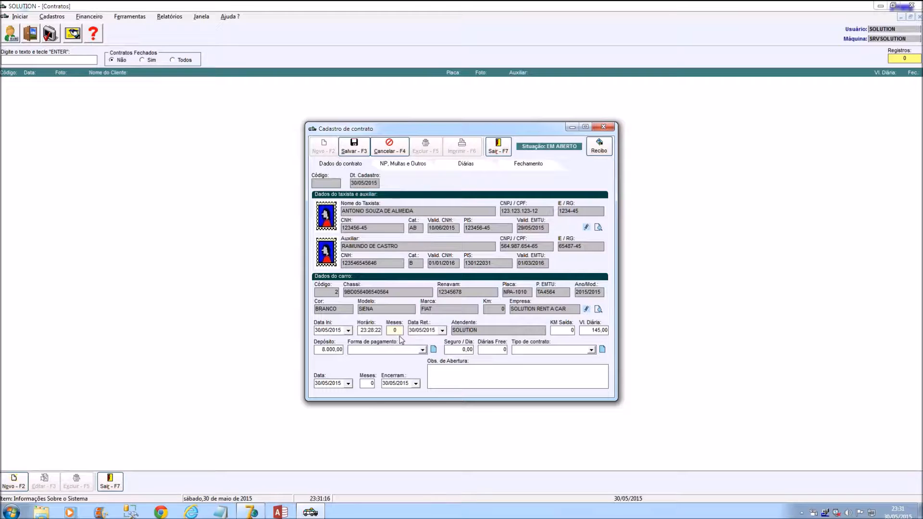
pyautogui.click(415, 328)
pyautogui.write('01/08/2015')
pyautogui.press('Return')
pyautogui.click(396, 330)
pyautogui.press('Tab')
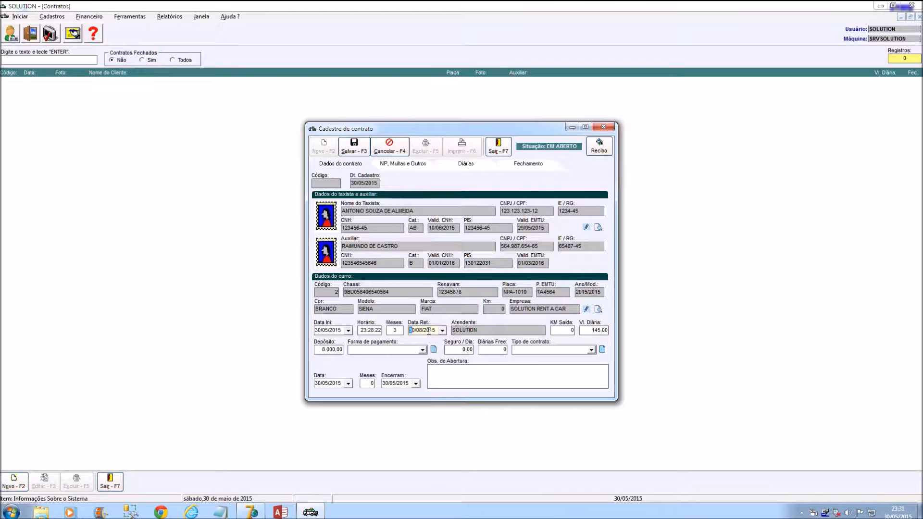
pyautogui.moveTo(400, 331); pyautogui.dragTo(390, 333)
pyautogui.click(396, 330)
pyautogui.doubleClick(398, 332)
pyautogui.doubleClick(398, 329)
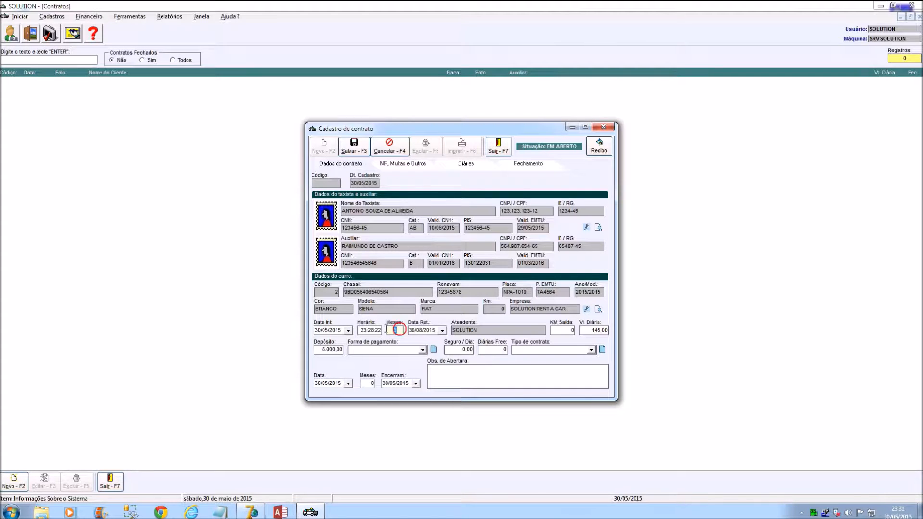
pyautogui.doubleClick(397, 332)
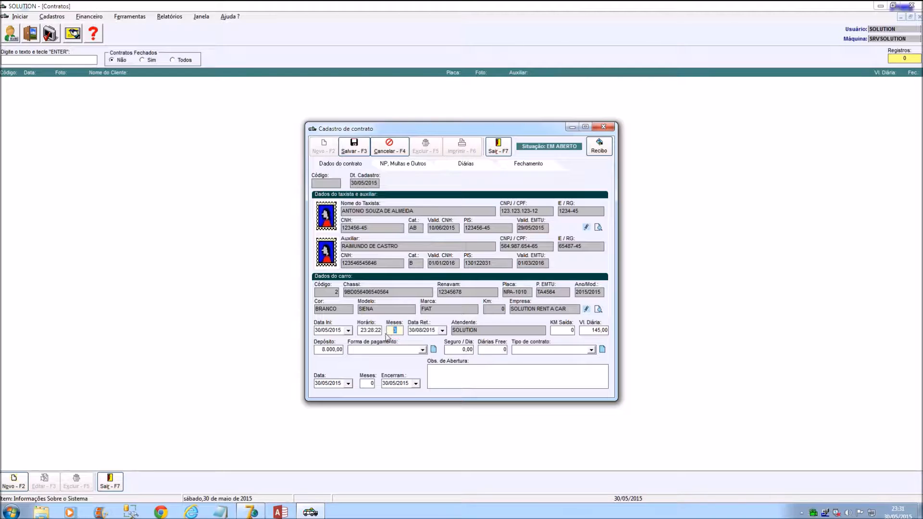
# Step: Set the closing term to 36 months and compare the resulting closing date with the start dates
pyautogui.click(371, 382)
pyautogui.write('36')
pyautogui.press('Tab')
pyautogui.click(386, 383)
pyautogui.click(393, 383)
pyautogui.moveTo(410, 383); pyautogui.dragTo(396, 383)
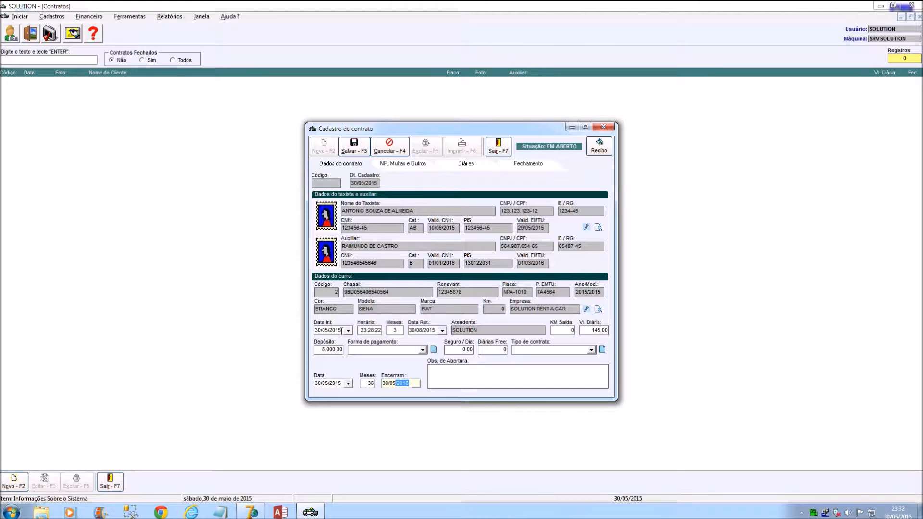
pyautogui.click(342, 330)
pyautogui.moveTo(341, 385); pyautogui.dragTo(311, 382)
pyautogui.moveTo(411, 382); pyautogui.dragTo(376, 383)
# Step: Try 01/01/2020 as the return date, and recalculate it from the term in months
pyautogui.click(411, 331)
pyautogui.write('01/01/2020')
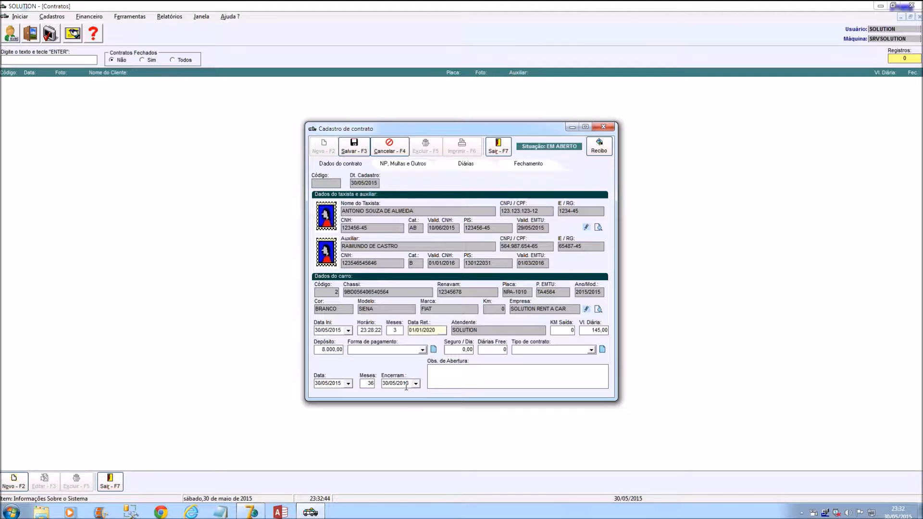
pyautogui.click(402, 332)
pyautogui.press('Tab')
pyautogui.click(397, 331)
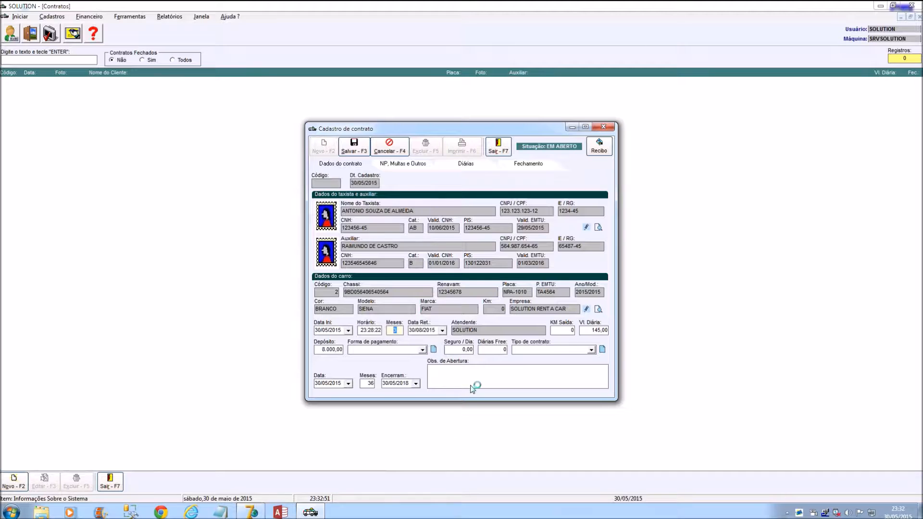
# Step: Go over the attendant, departure mileage, daily rate and deposit, and set the payment method to DINHEIRO
pyautogui.click(483, 330)
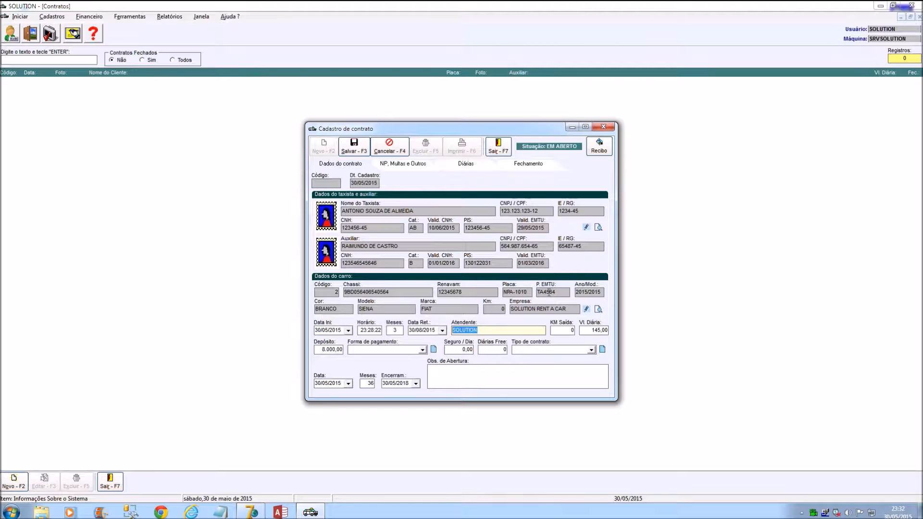
pyautogui.click(565, 330)
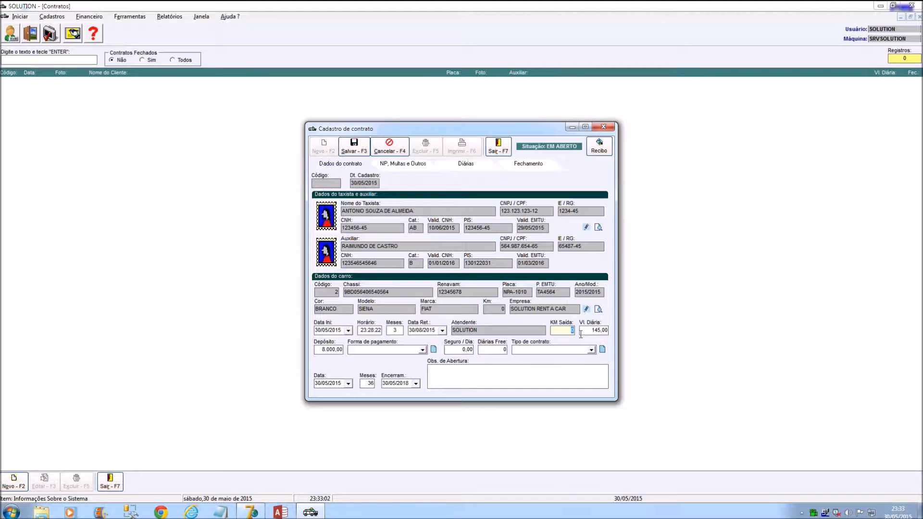
pyautogui.click(565, 329)
pyautogui.click(590, 330)
pyautogui.click(318, 350)
pyautogui.click(422, 350)
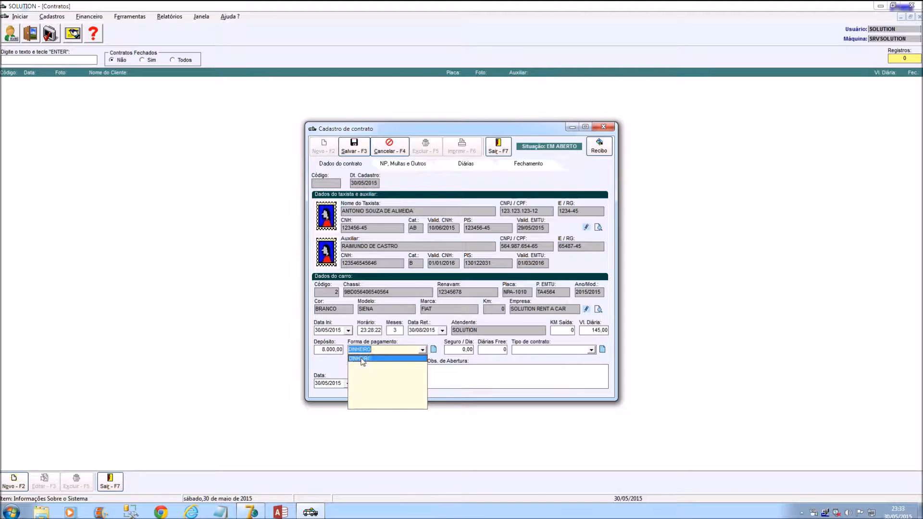
pyautogui.click(360, 359)
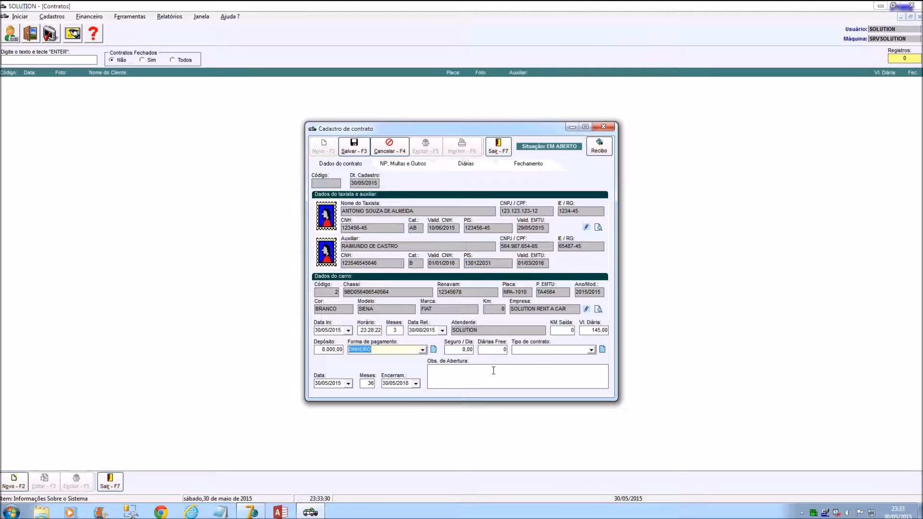
# Step: Pass over the daily insurance and free days, and set the contract type to ALUGUEL
pyautogui.press('Tab')
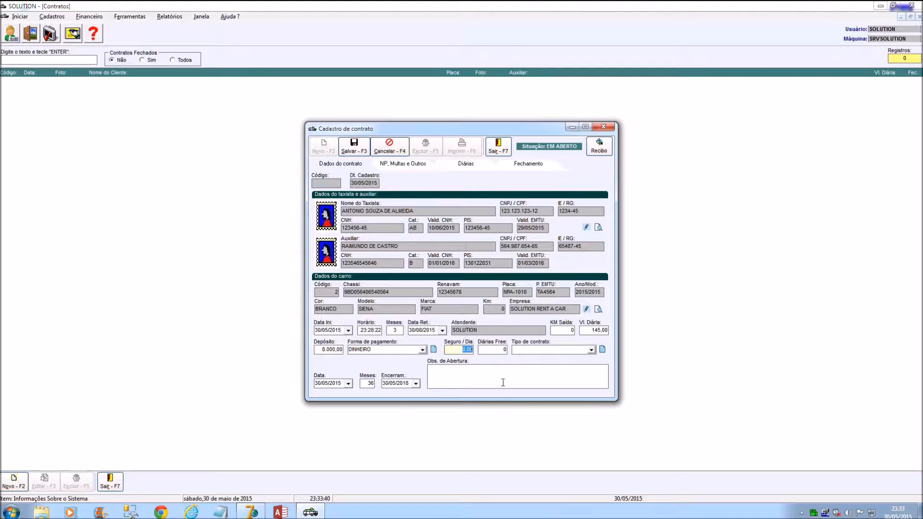
pyautogui.press('Tab')
pyautogui.click(591, 350)
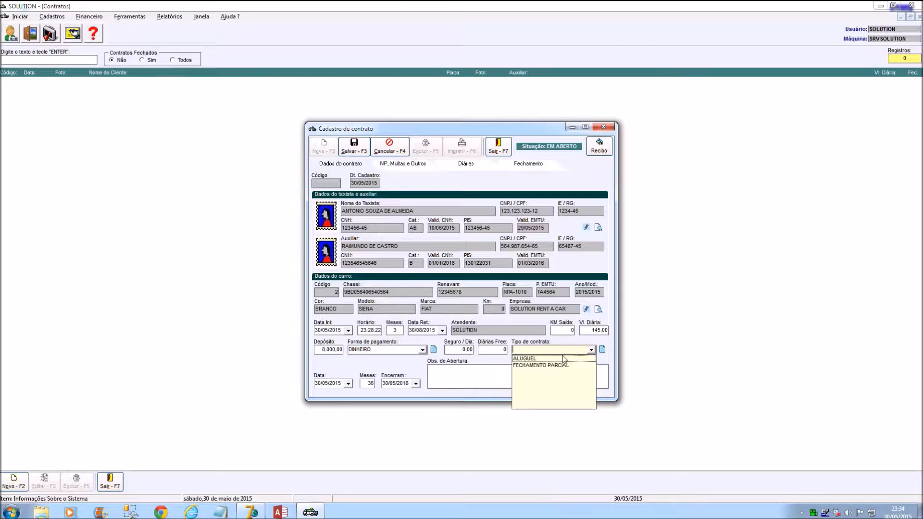
pyautogui.click(530, 359)
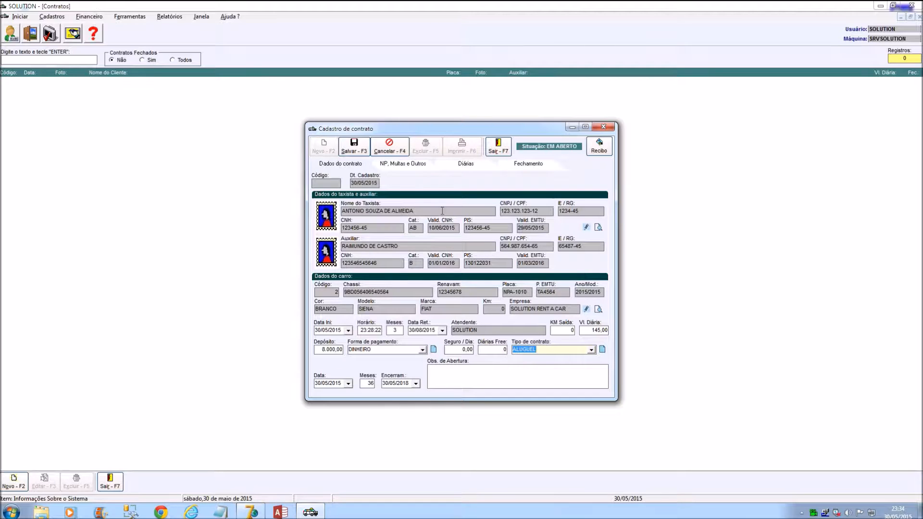
# Step: Save the contract and open a receipt for its deposit
pyautogui.click(354, 145)
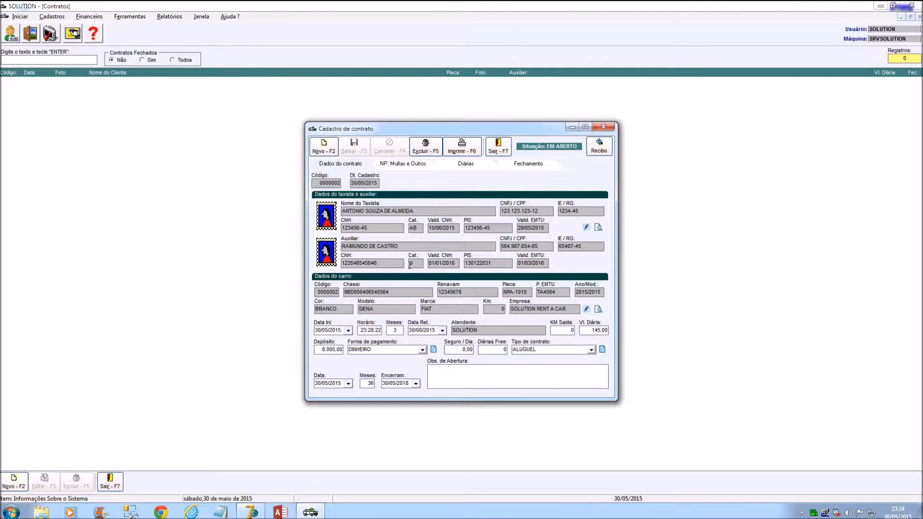
pyautogui.click(590, 145)
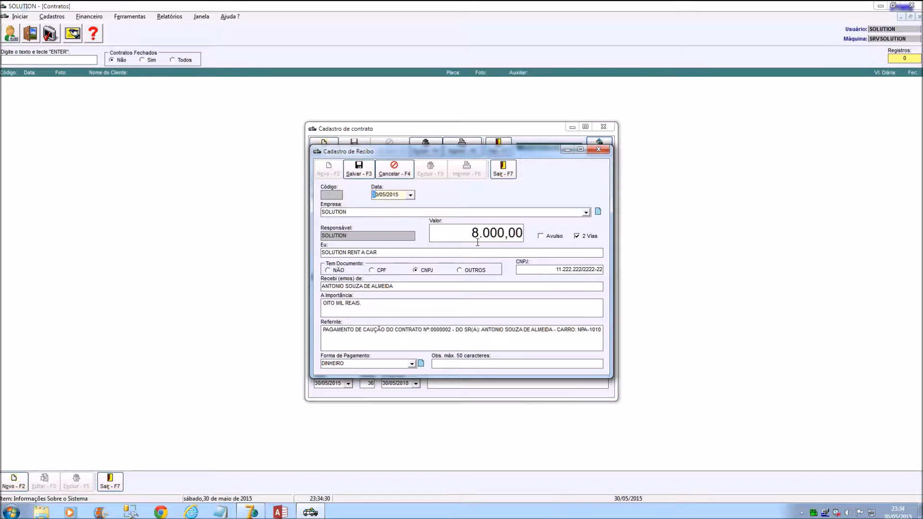
# Step: Check the amount on the deposit receipt and close the receipt form
pyautogui.click(459, 233)
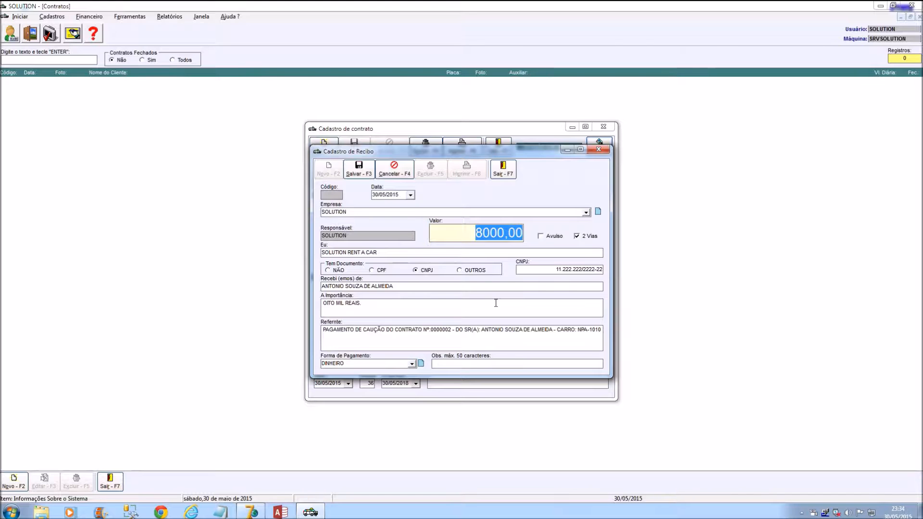
pyautogui.click(503, 169)
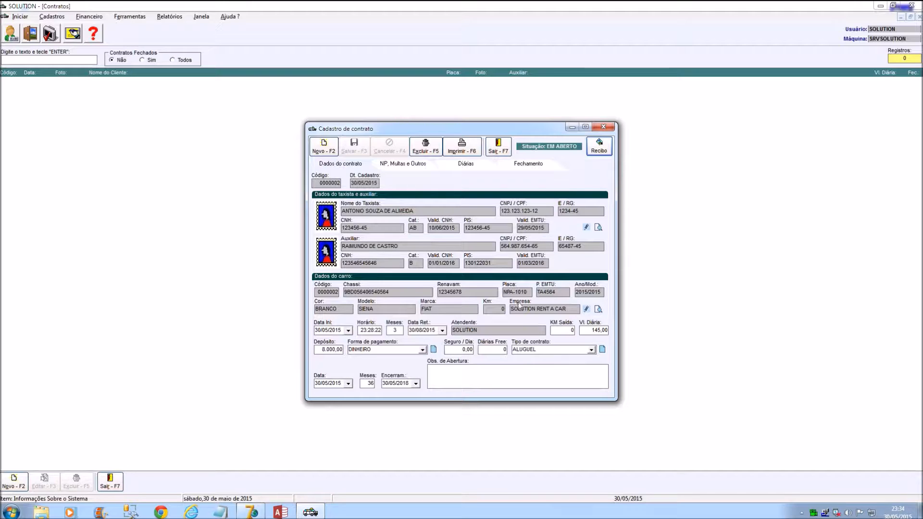
# Step: Change the taxi driver's licence category to D in the client record, save it, and check the category back in the contract
pyautogui.moveTo(414, 212); pyautogui.dragTo(338, 211)
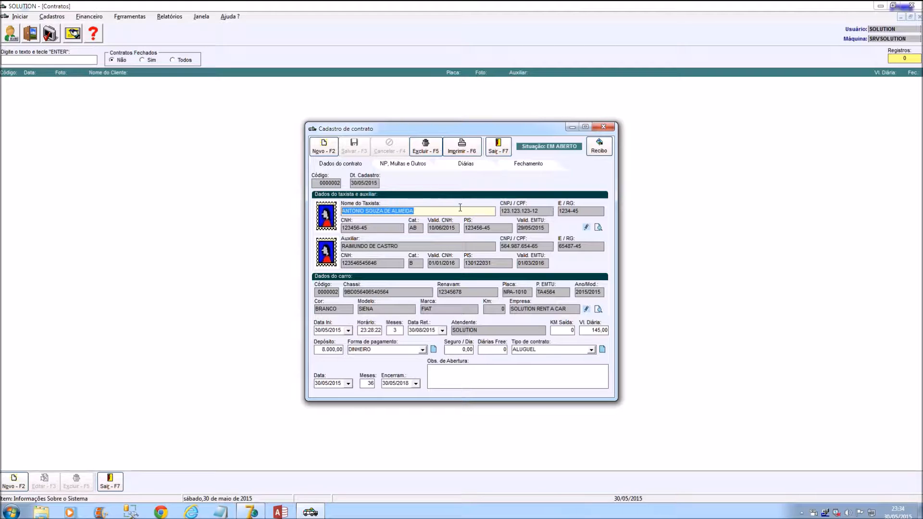
pyautogui.click(585, 227)
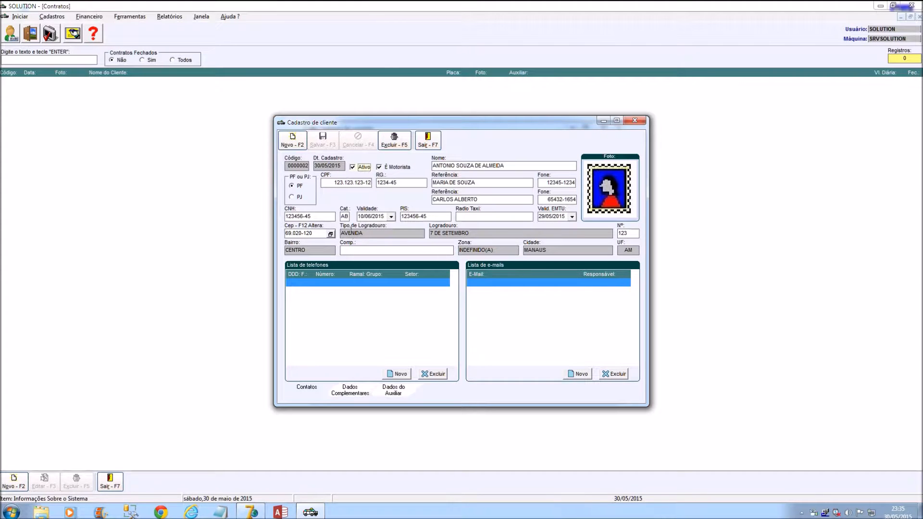
pyautogui.doubleClick(348, 216)
pyautogui.write('\\')
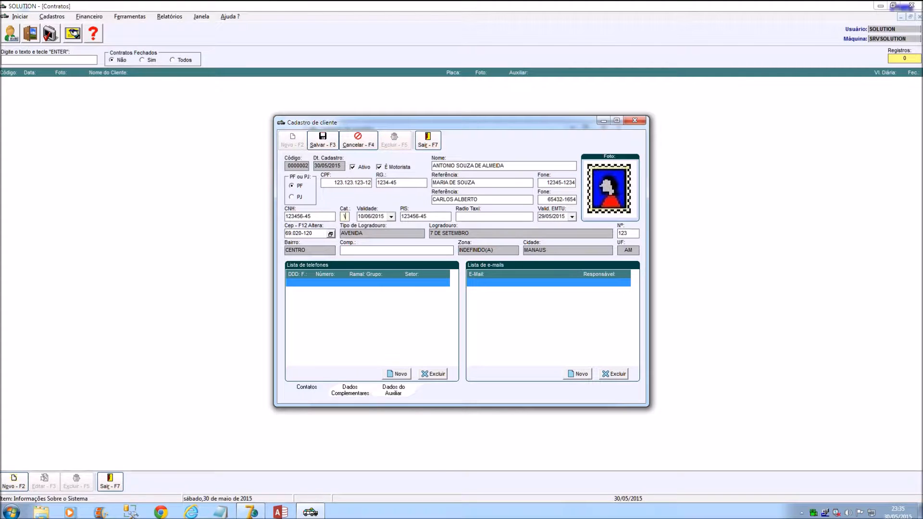
pyautogui.write('\\\\\\\\D')
pyautogui.click(323, 140)
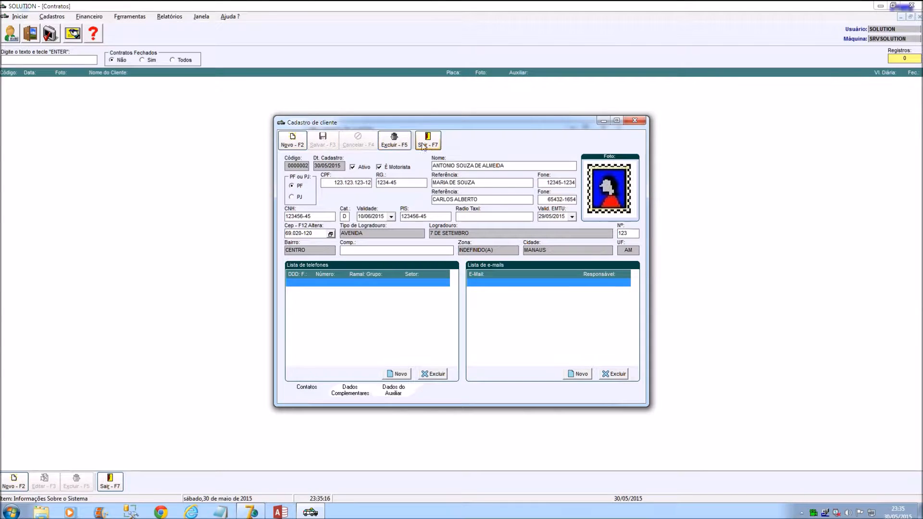
pyautogui.click(423, 145)
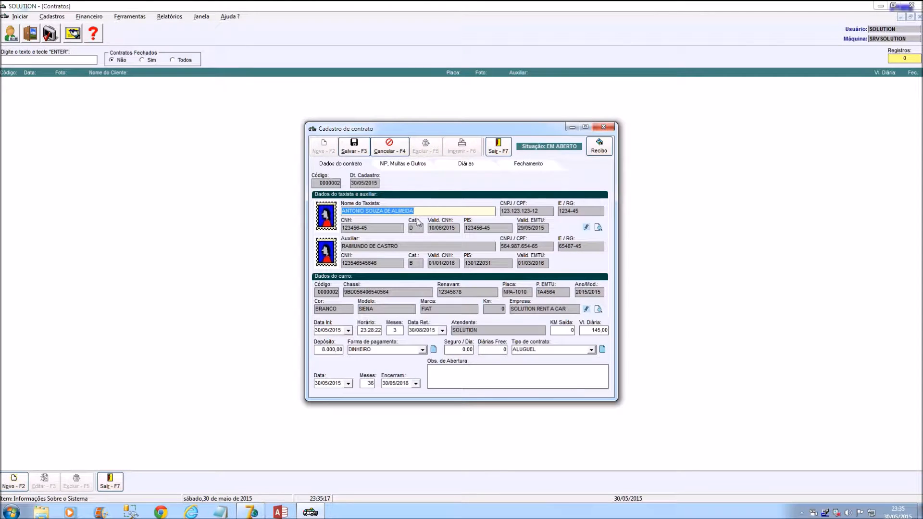
pyautogui.click(416, 226)
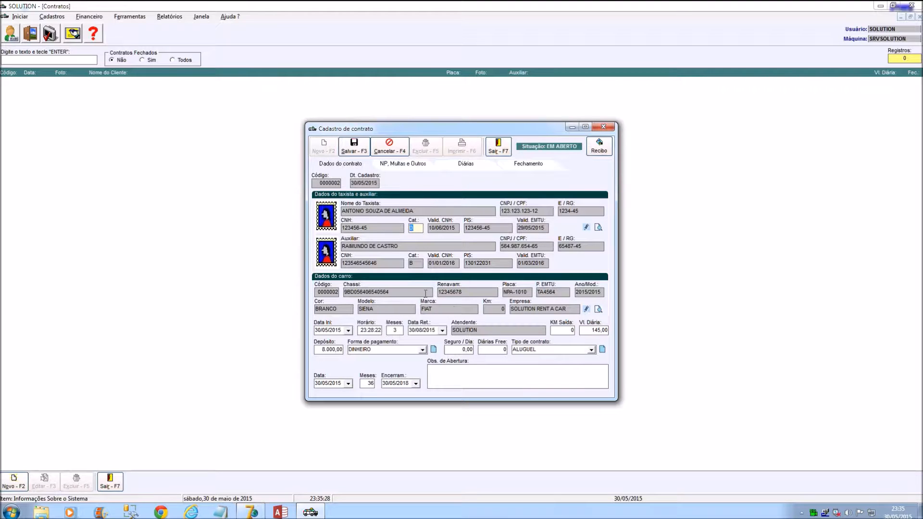
# Step: In the car's record, try the situations Manutenção and Vendido, look over the sale fields, discard the changes and return to the contract
pyautogui.click(586, 309)
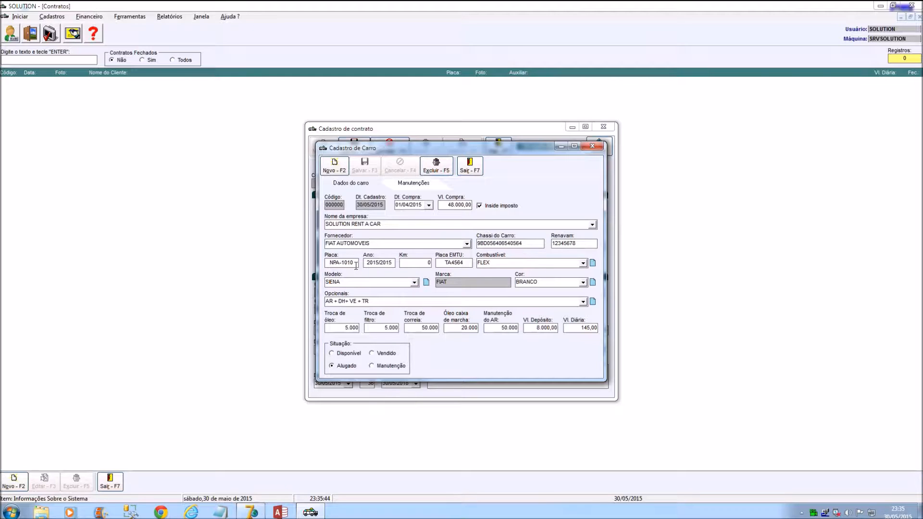
pyautogui.click(332, 363)
pyautogui.click(332, 365)
pyautogui.click(377, 368)
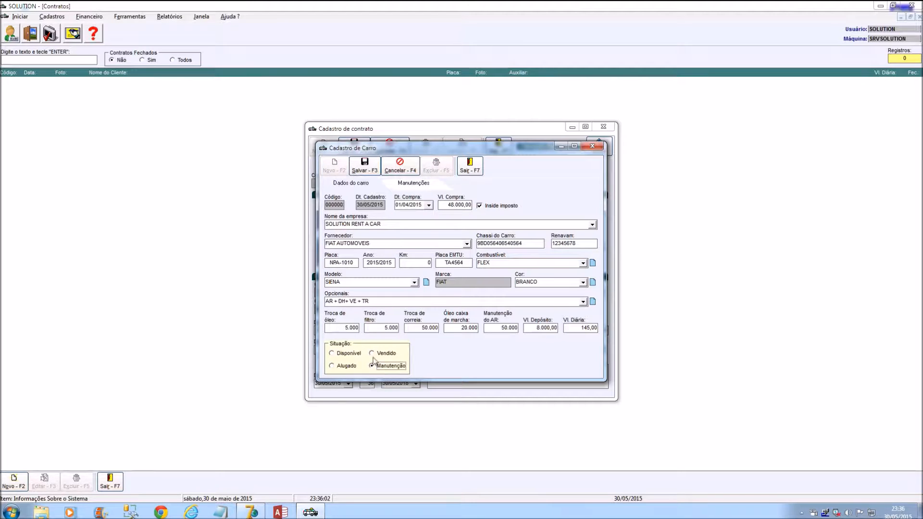
pyautogui.click(373, 355)
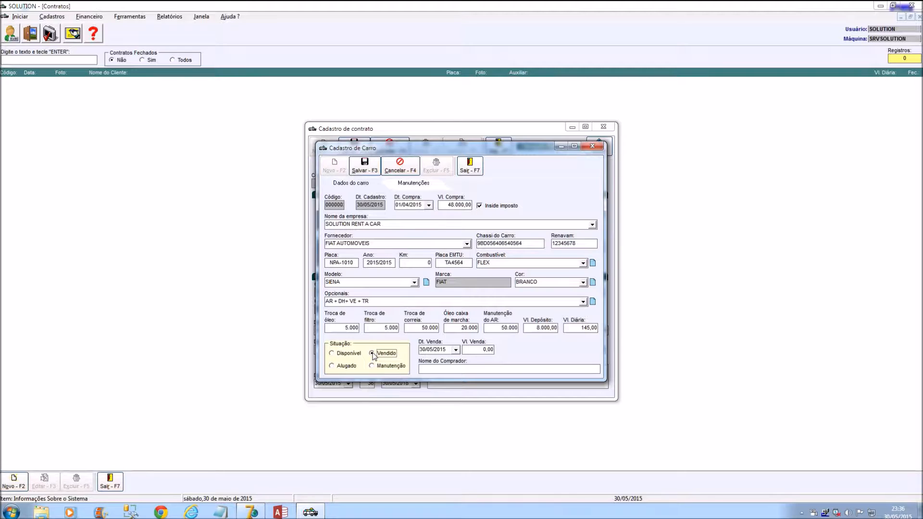
pyautogui.moveTo(448, 351); pyautogui.dragTo(418, 350)
pyautogui.click(476, 348)
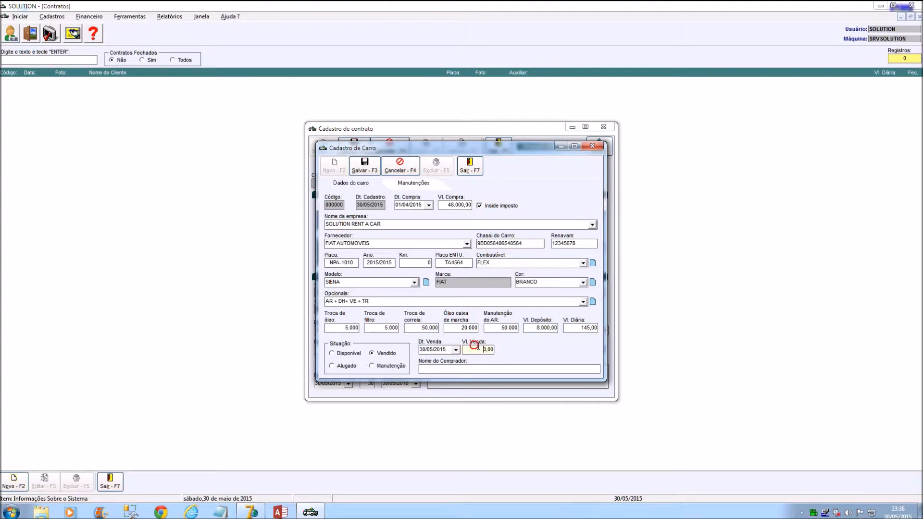
pyautogui.click(438, 373)
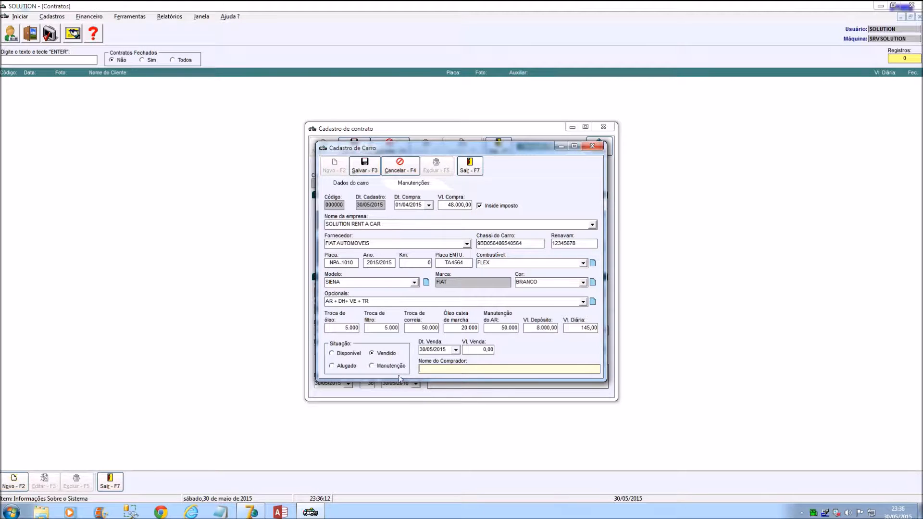
pyautogui.click(407, 166)
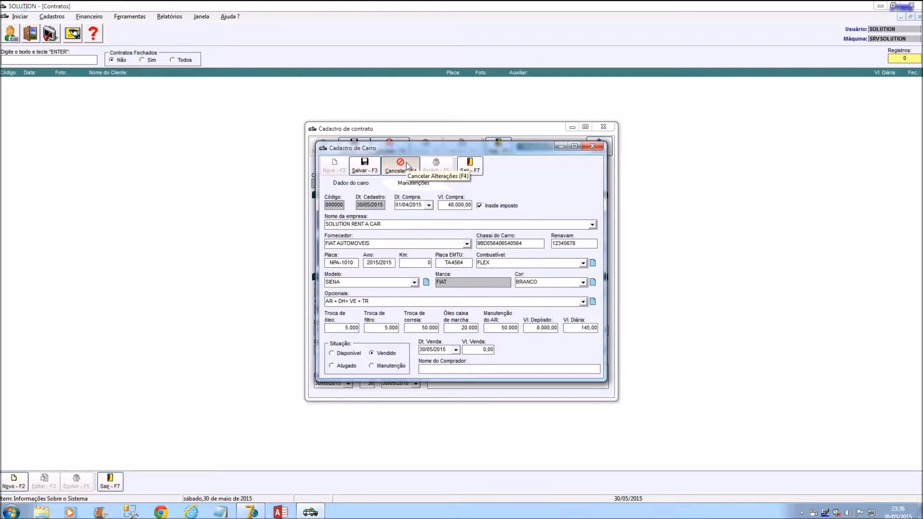
pyautogui.click(407, 166)
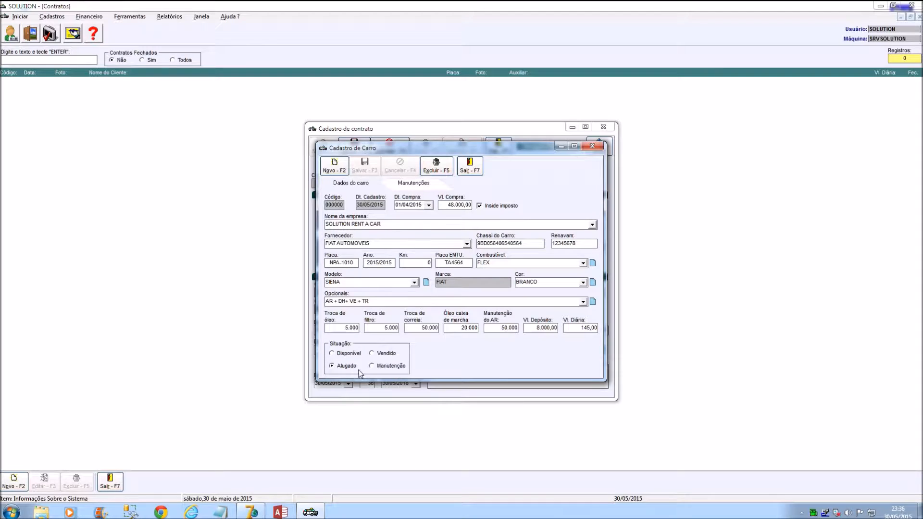
pyautogui.click(470, 171)
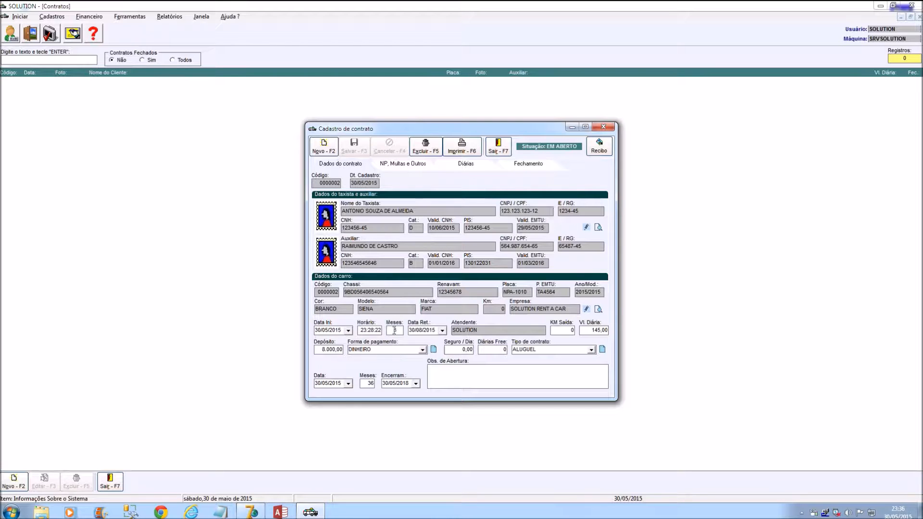
# Step: Compare the contract end date in the Diárias section with the return date in the contract data
pyautogui.click(470, 167)
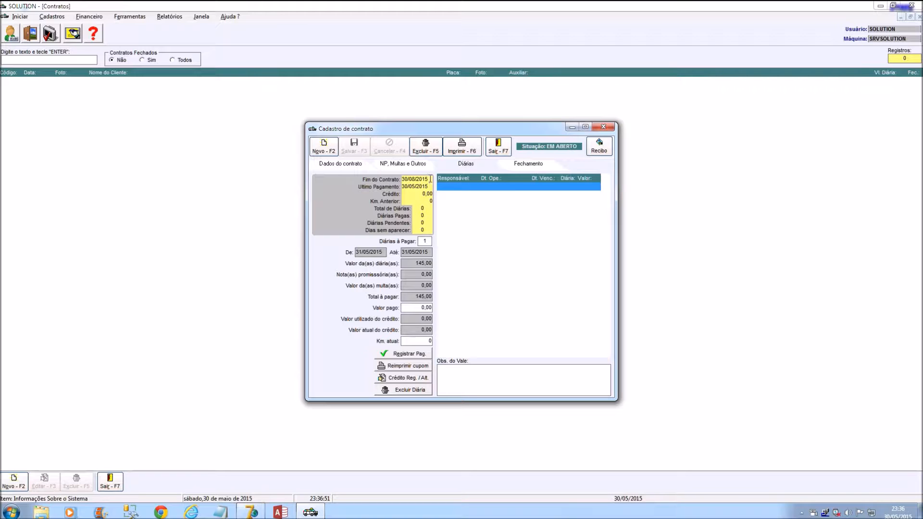
pyautogui.moveTo(429, 179); pyautogui.dragTo(396, 178)
pyautogui.click(360, 164)
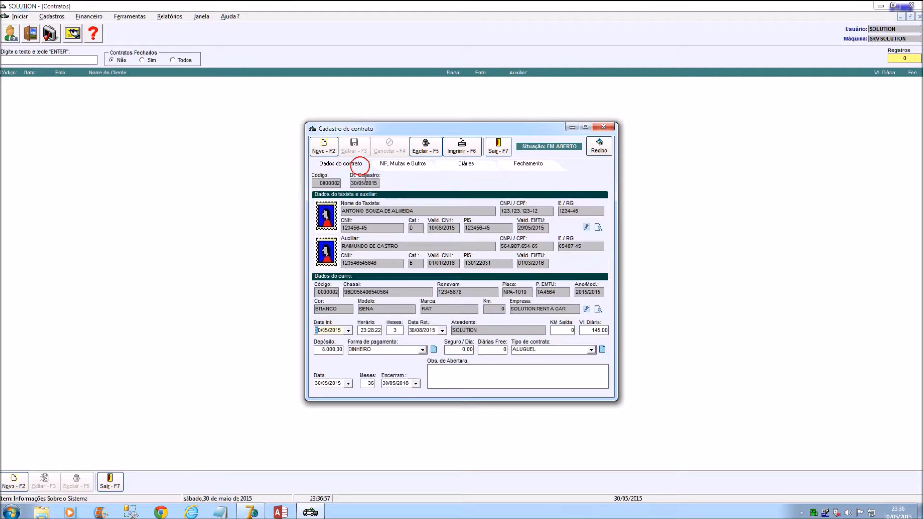
pyautogui.click(438, 332)
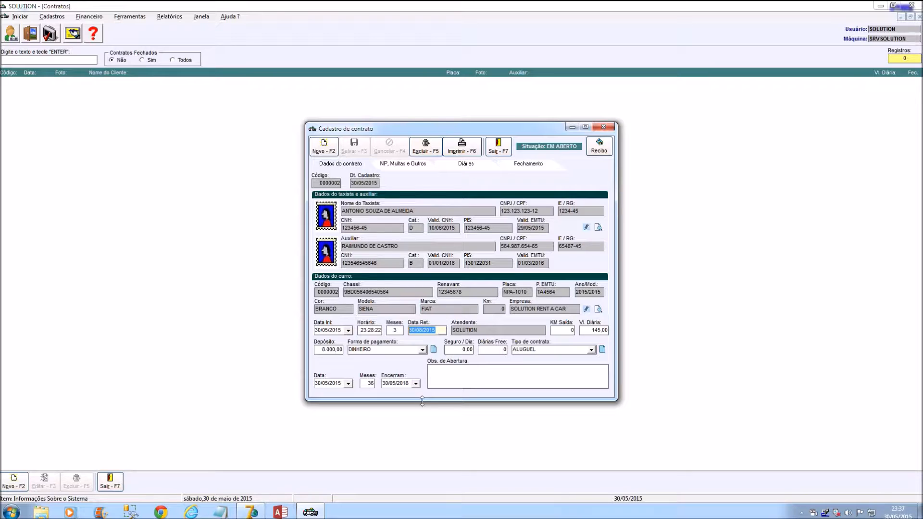
# Step: Examine the contract's last payment date, credit, previous mileage, and total and paid daily charges in the Diárias section
pyautogui.click(472, 166)
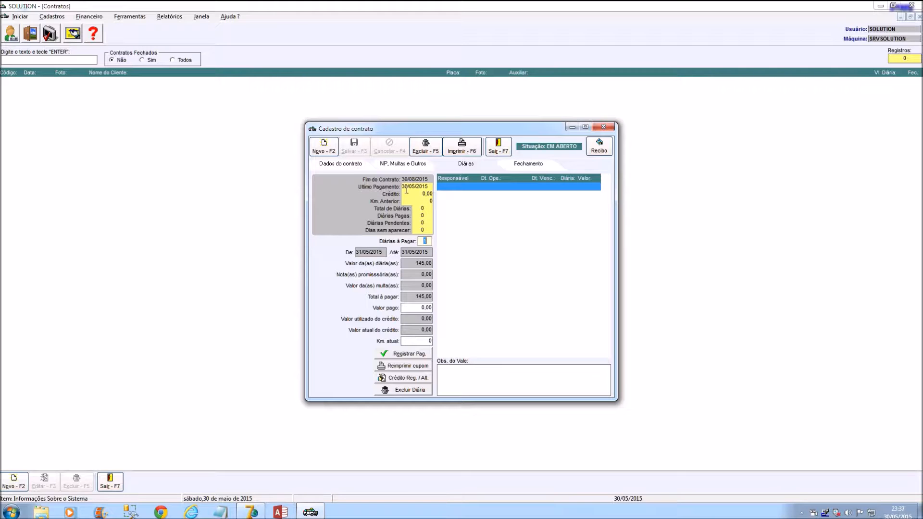
pyautogui.click(425, 187)
pyautogui.click(408, 194)
pyautogui.moveTo(416, 194); pyautogui.dragTo(436, 193)
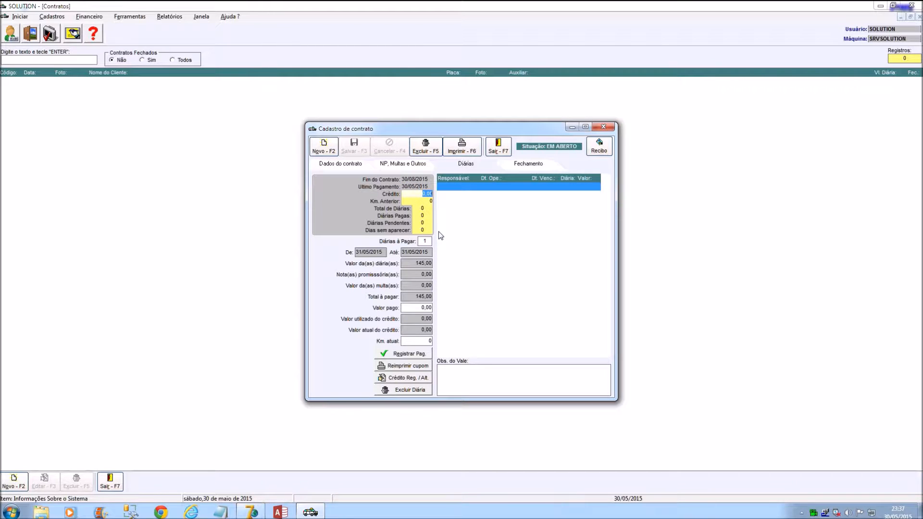
pyautogui.click(422, 201)
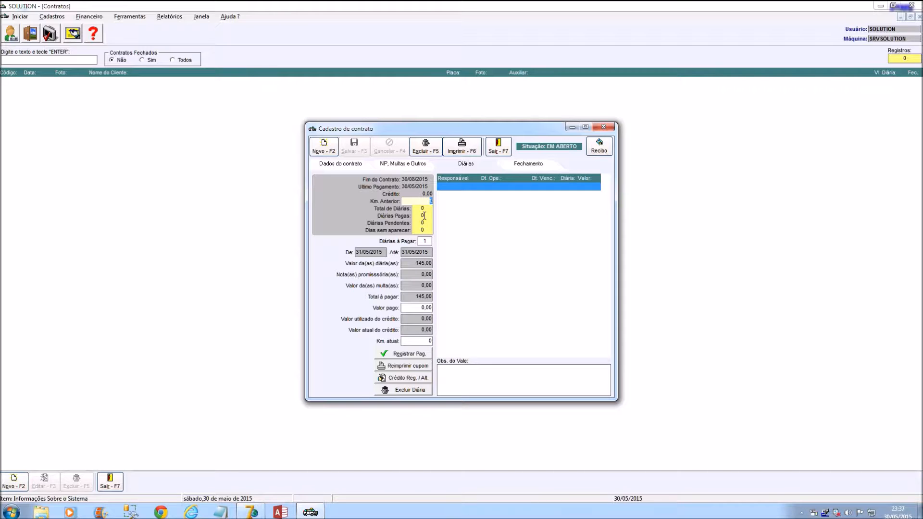
pyautogui.press('Tab')
pyautogui.press('Tab')
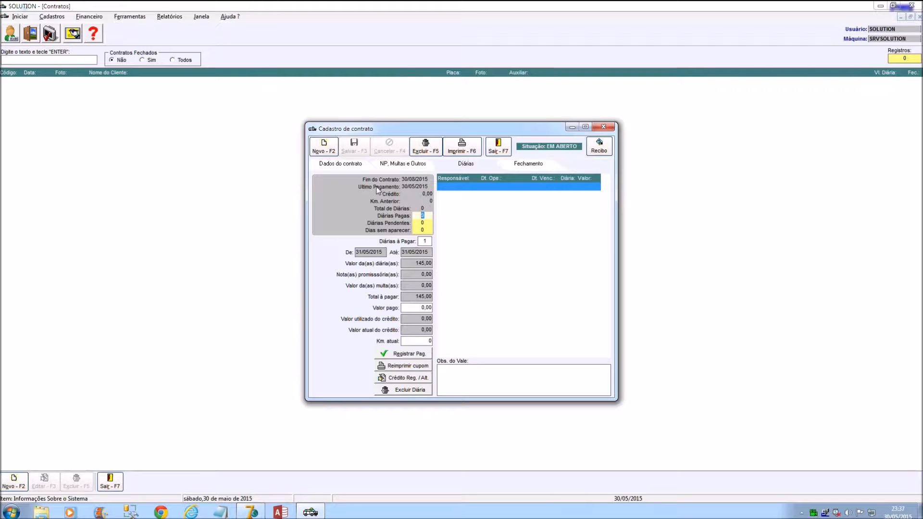
# Step: Set the contract's start date and the 36-month term's date to 25/05/2015, recalculate both end dates, and save
pyautogui.click(342, 164)
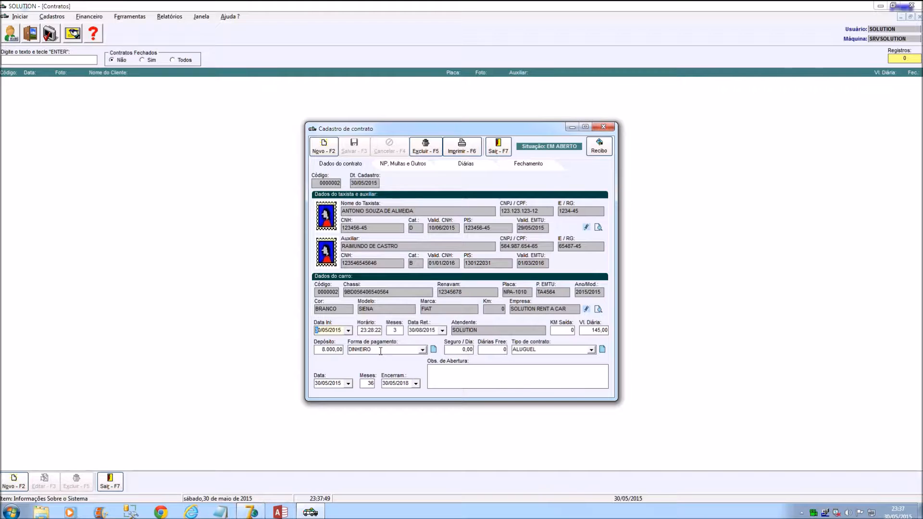
pyautogui.write('25')
pyautogui.click(322, 383)
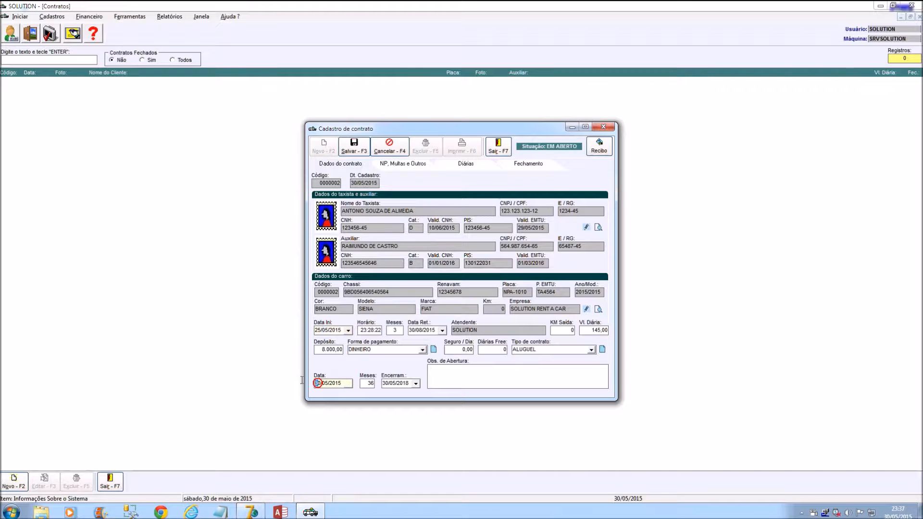
pyautogui.write('25')
pyautogui.press('Tab')
pyautogui.press('Tab')
pyautogui.click(396, 331)
pyautogui.press('Tab')
pyautogui.click(354, 146)
# Step: Review the total, paid and pending daily charges, the days without showing up, and the number of daily charges to pay
pyautogui.click(448, 166)
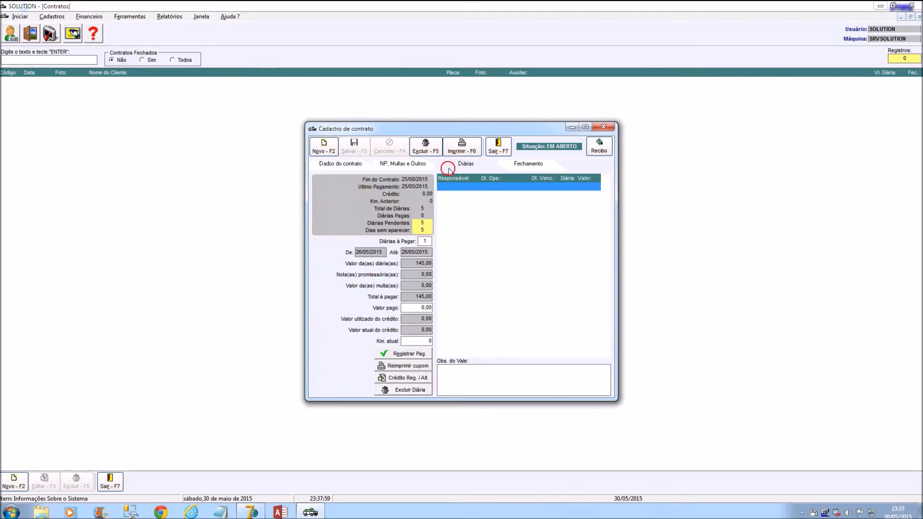
pyautogui.click(425, 210)
pyautogui.doubleClick(425, 210)
pyautogui.press('Tab')
pyautogui.press('Tab')
pyautogui.press('Tab')
pyautogui.click(430, 241)
pyautogui.doubleClick(427, 242)
# Step: Compare the contract's start date with the first day of the period covered by the daily payment
pyautogui.click(351, 163)
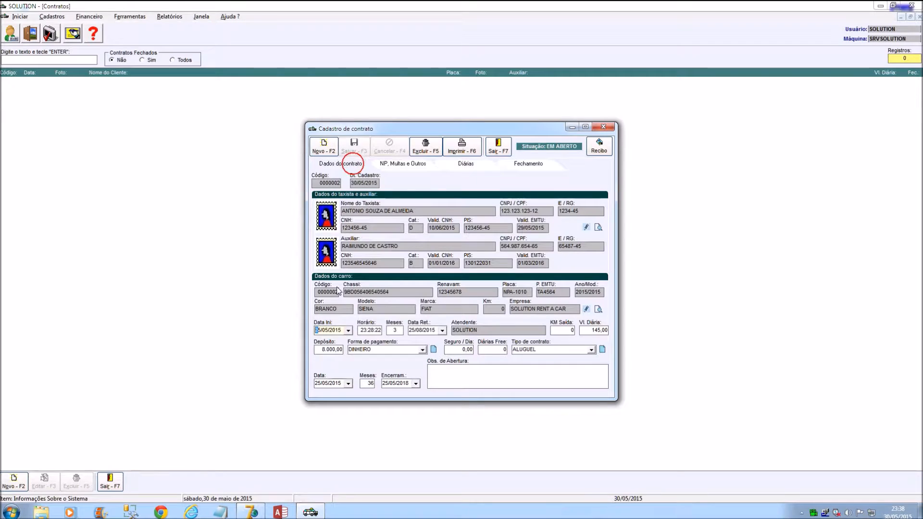
pyautogui.moveTo(335, 331); pyautogui.dragTo(315, 330)
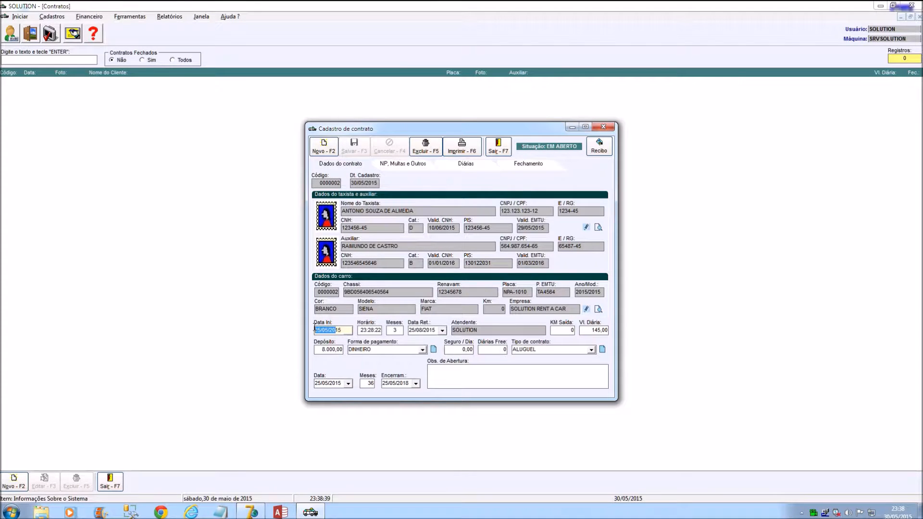
pyautogui.click(466, 163)
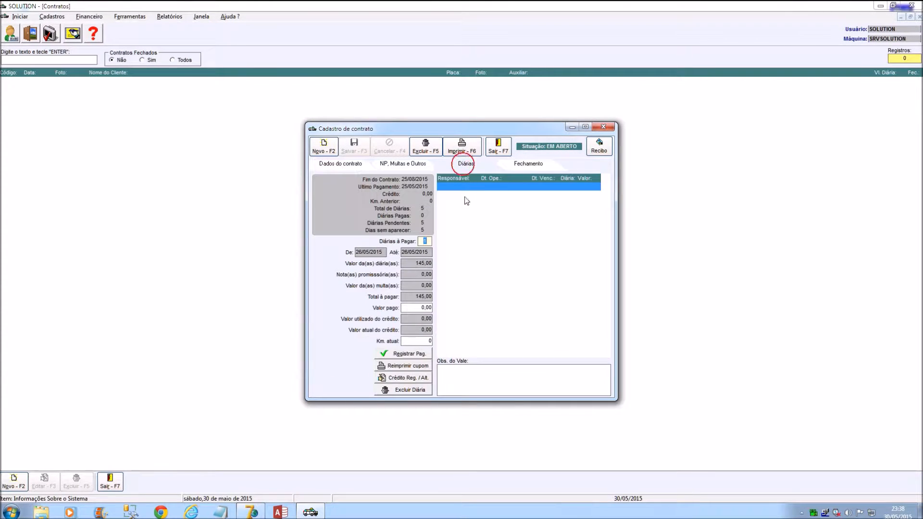
pyautogui.moveTo(378, 257); pyautogui.dragTo(355, 253)
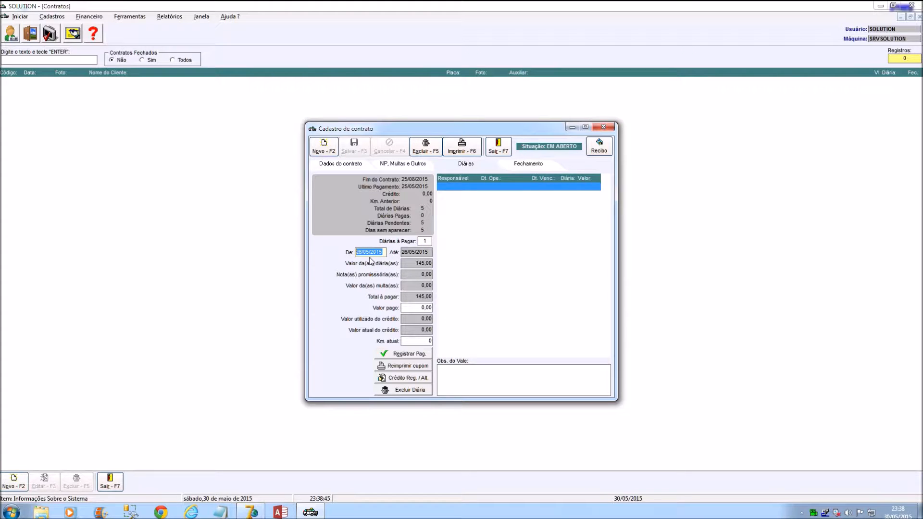
# Step: Set the number of daily charges to pay to 2, and check the covered period and the daily charges' value
pyautogui.click(425, 241)
pyautogui.write('2')
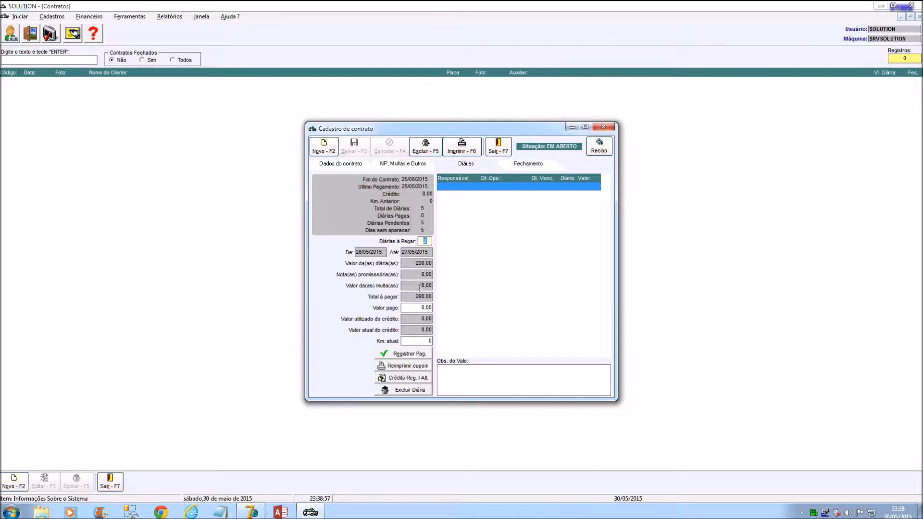
pyautogui.click(382, 253)
pyautogui.click(430, 253)
pyautogui.click(416, 264)
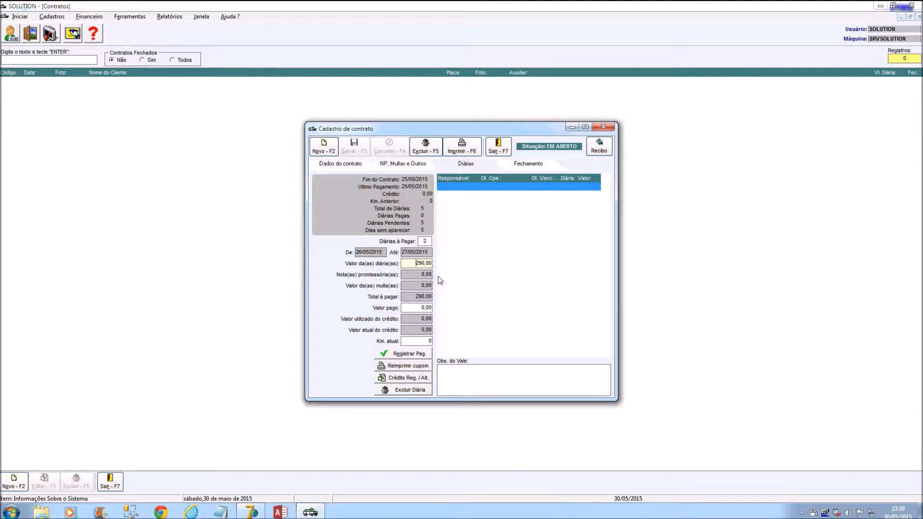
# Step: Check the promissory note, fines and total amounts due for the two daily charges
pyautogui.click(419, 274)
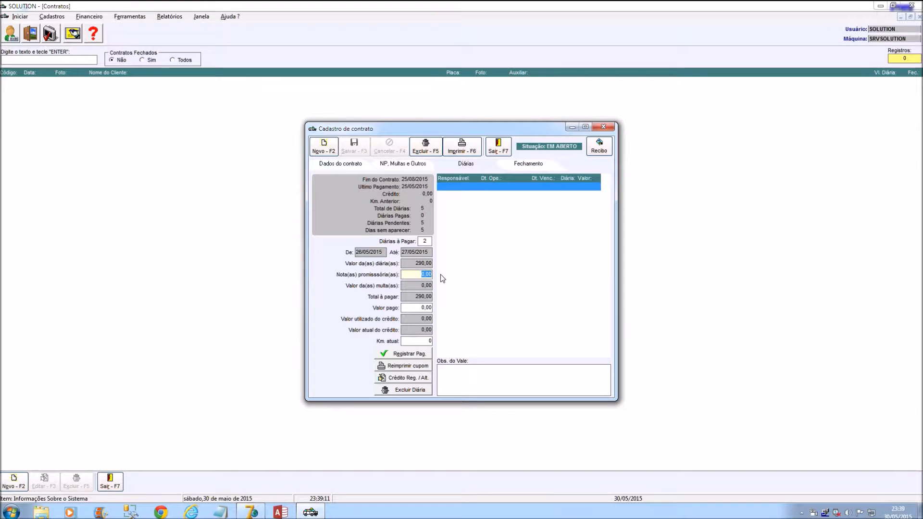
pyautogui.press('Tab')
pyautogui.click(412, 296)
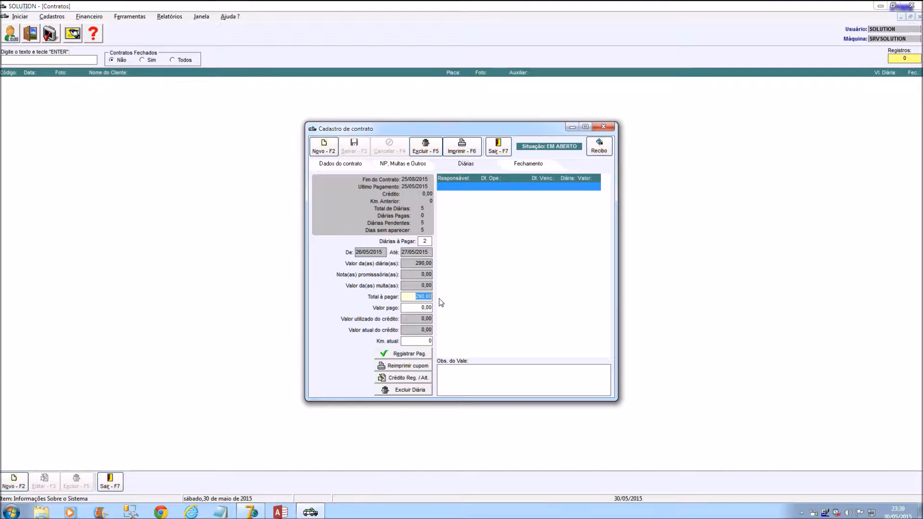
# Step: Enter 300,00 as the amount paid and 600 as the current mileage, check the current credit, and register the payment
pyautogui.click(411, 309)
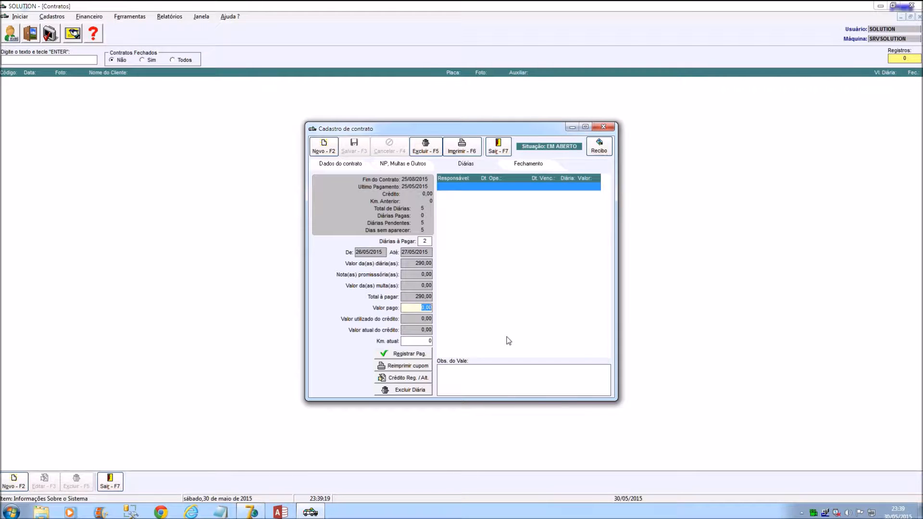
pyautogui.write('300')
pyautogui.press('Return')
pyautogui.click(416, 330)
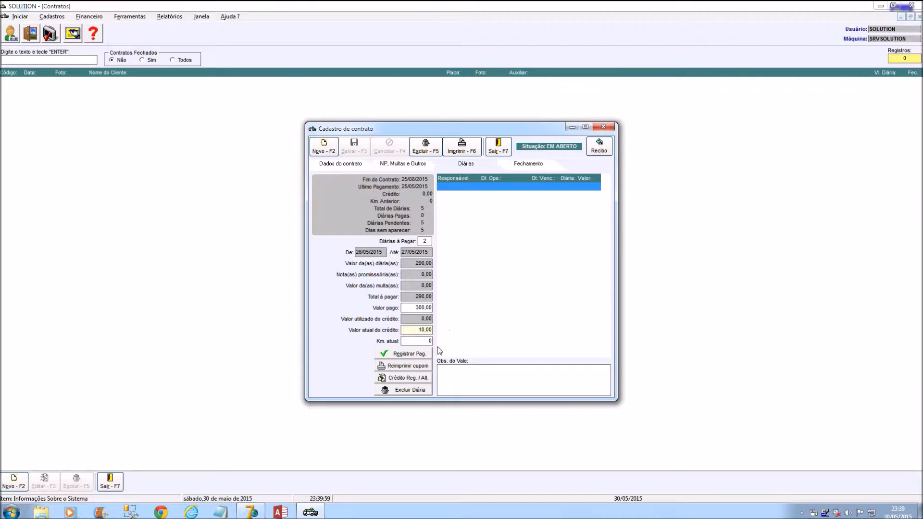
pyautogui.click(421, 341)
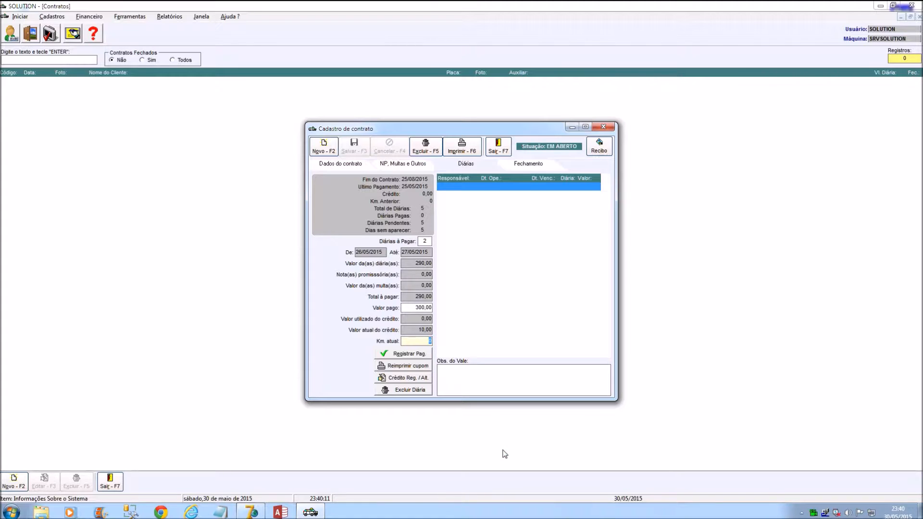
pyautogui.write('600')
pyautogui.click(418, 355)
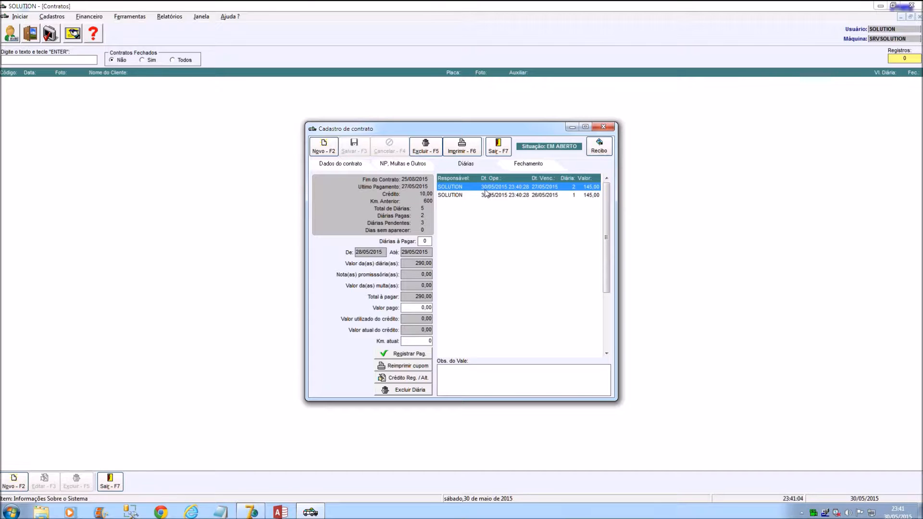
# Step: Review the due dates, daily charge numbers and values of the two registered daily charges
pyautogui.click(553, 198)
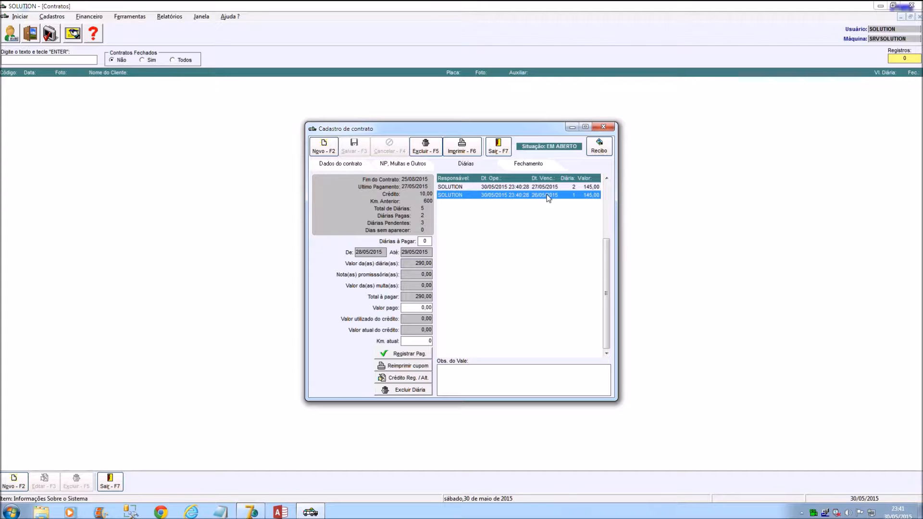
pyautogui.click(573, 188)
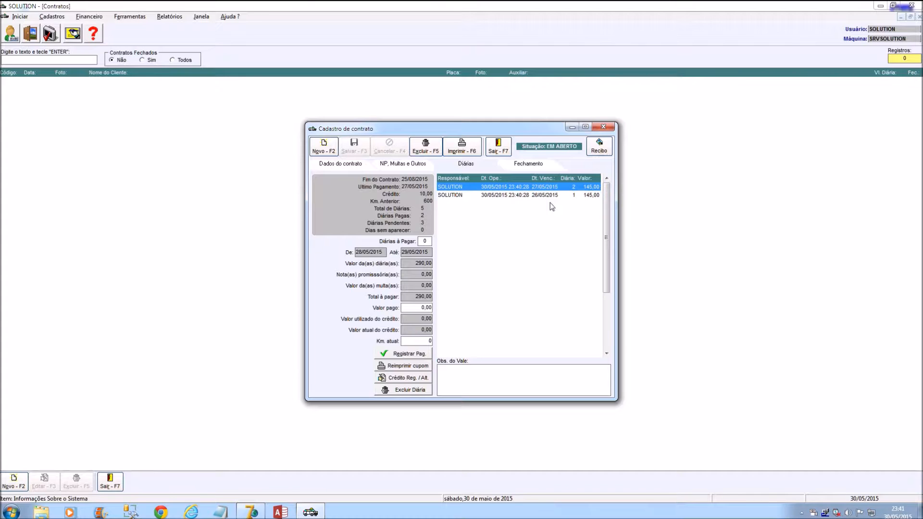
pyautogui.click(589, 195)
pyautogui.click(589, 187)
# Step: Add the voucher note "TRAZER DOCUMENTOS ATUALIZADOS PARA O CADASTRO" and save the contract
pyautogui.click(480, 378)
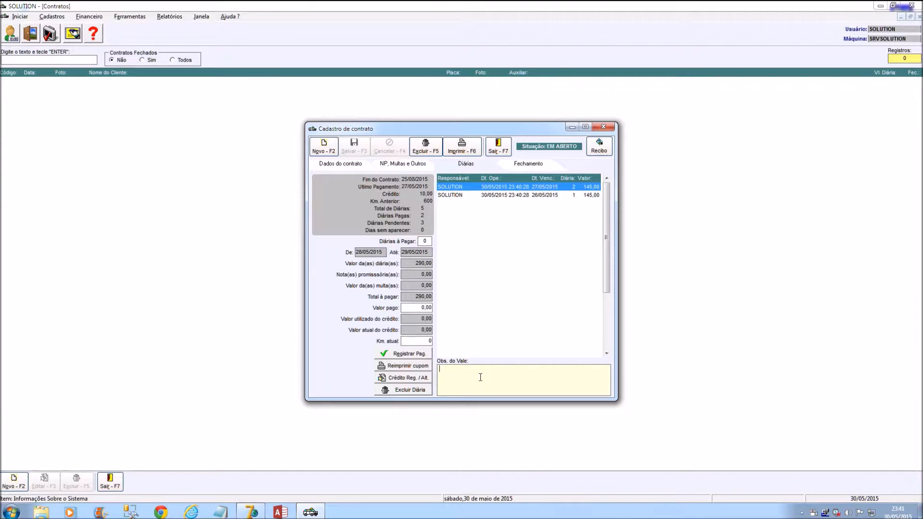
pyautogui.write('TRAZER ')
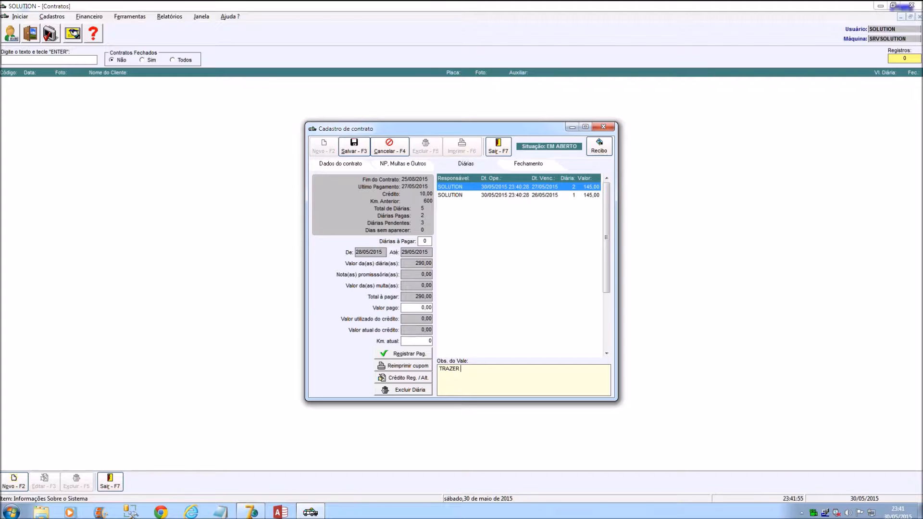
pyautogui.write('DOCUMENTOS ATUALIZADOS PARA O CADASTRO')
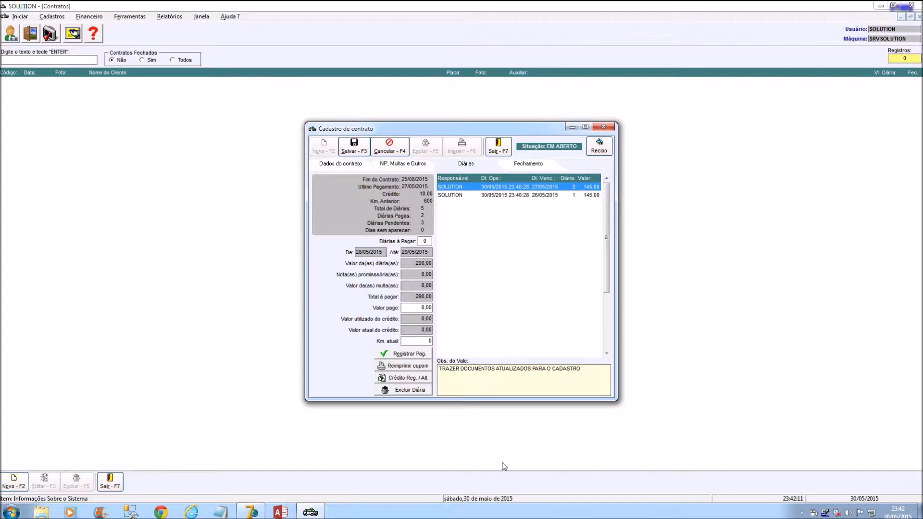
pyautogui.click(353, 150)
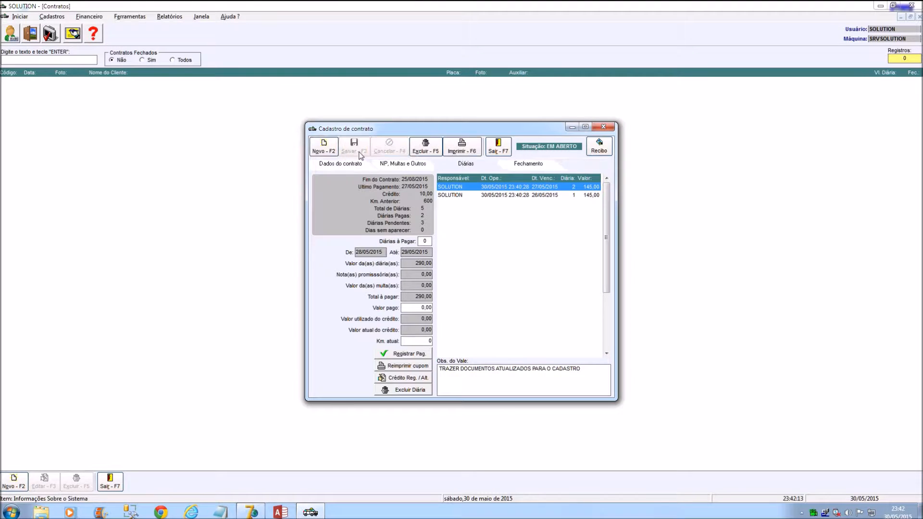
pyautogui.doubleClick(426, 242)
pyautogui.moveTo(586, 376); pyautogui.dragTo(435, 388)
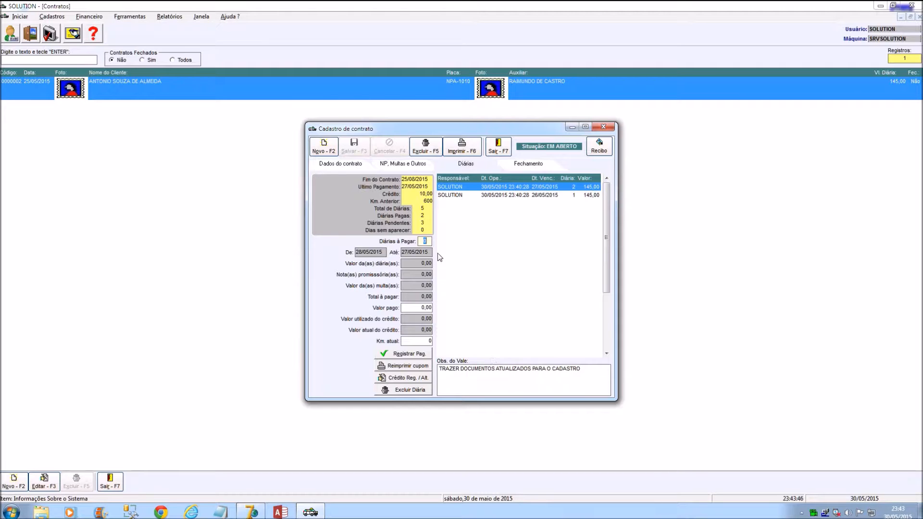
# Step: Set the number of daily charges to pay to 1 and the amount paid to 135,00
pyautogui.click(425, 242)
pyautogui.write('1')
pyautogui.press('Tab')
pyautogui.write('135,00')
pyautogui.press('Tab')
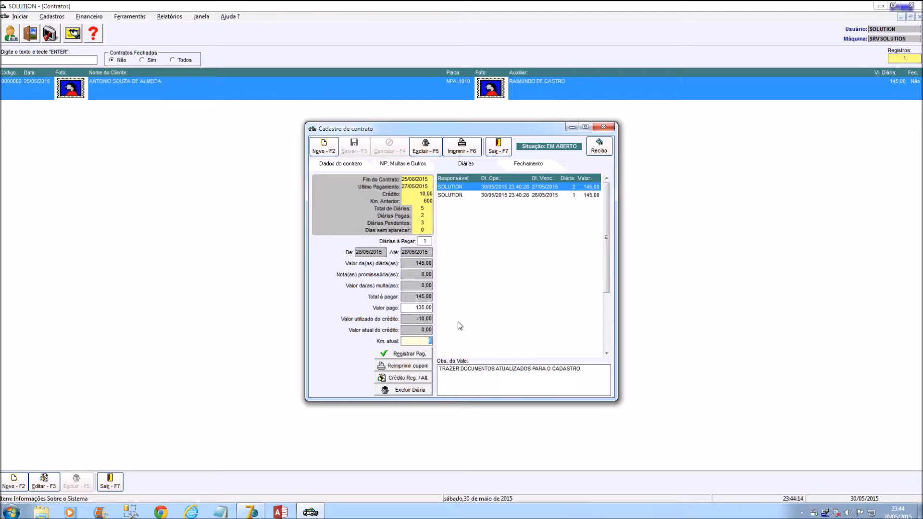
# Step: Compare the credit used and the current credit with the amount paid
pyautogui.click(414, 318)
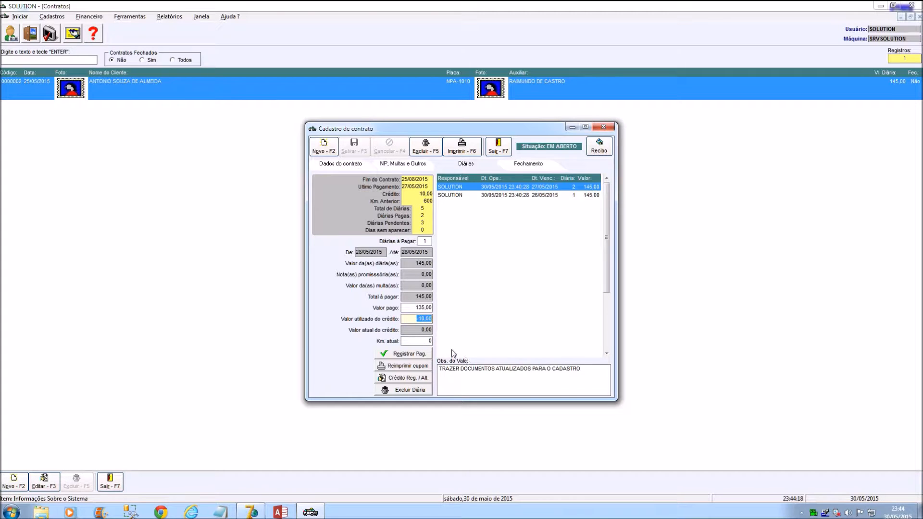
pyautogui.press('Tab')
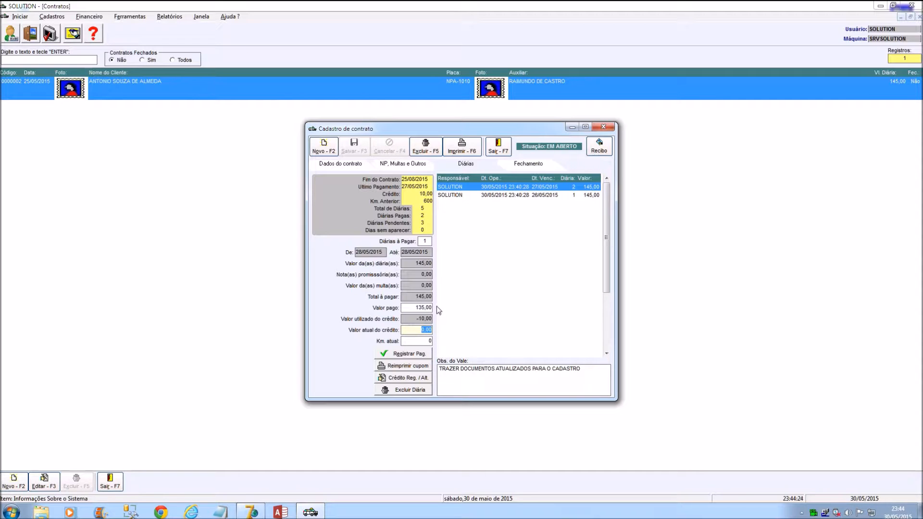
pyautogui.click(413, 318)
pyautogui.moveTo(412, 318); pyautogui.dragTo(437, 318)
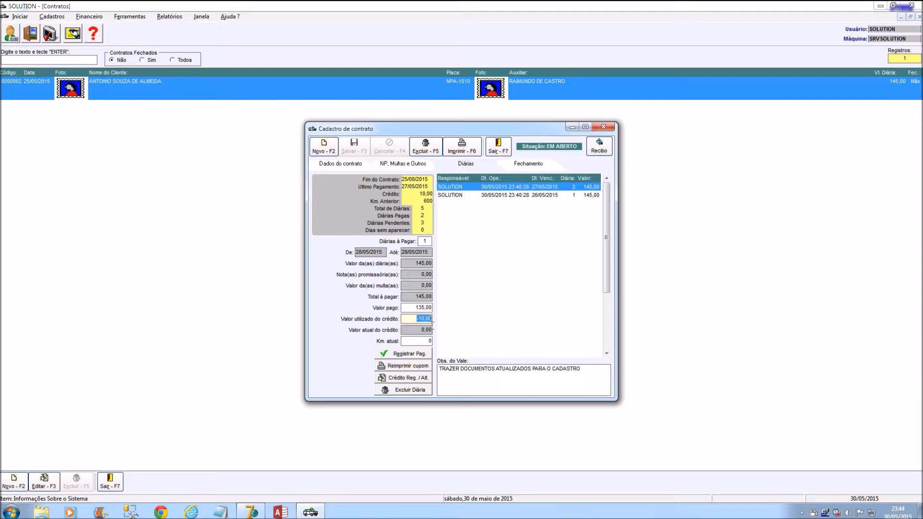
pyautogui.moveTo(413, 308); pyautogui.dragTo(439, 309)
# Step: Register the payment with a current mileage of 800, and review its coupon as a whole page
pyautogui.click(429, 341)
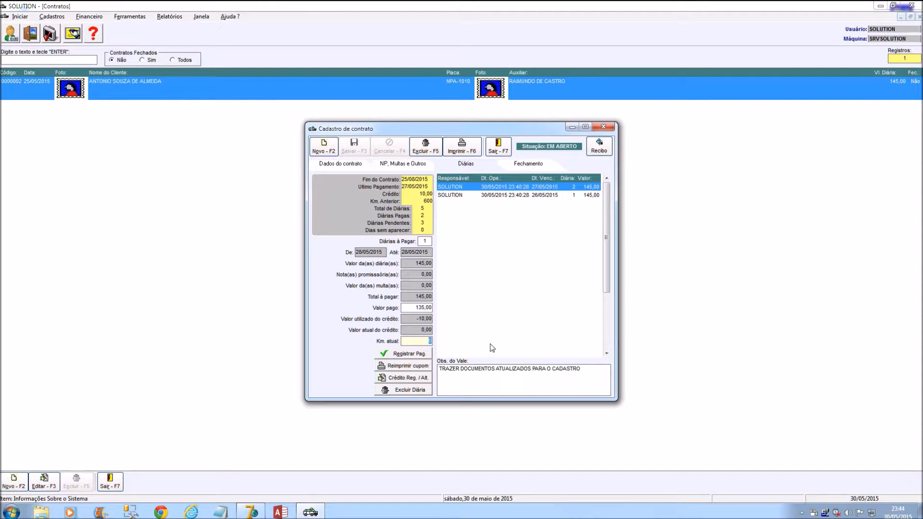
pyautogui.write('800')
pyautogui.click(422, 354)
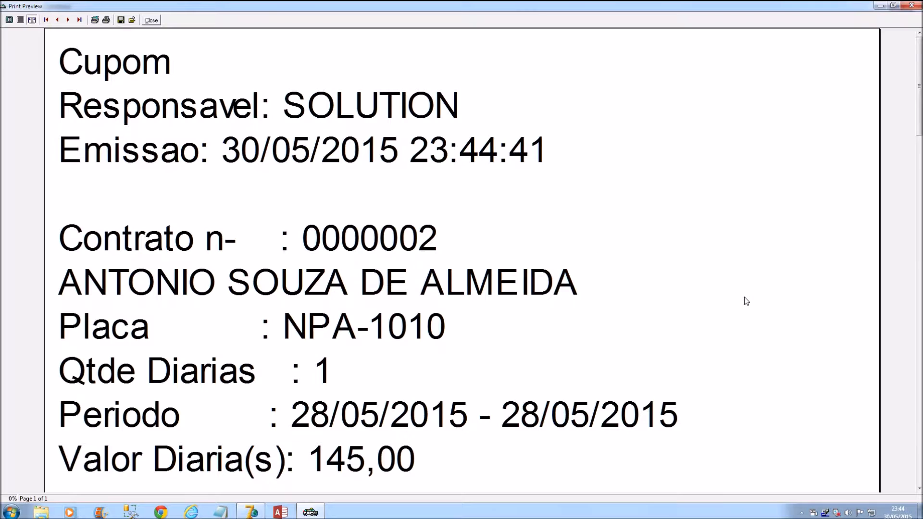
pyautogui.click(9, 21)
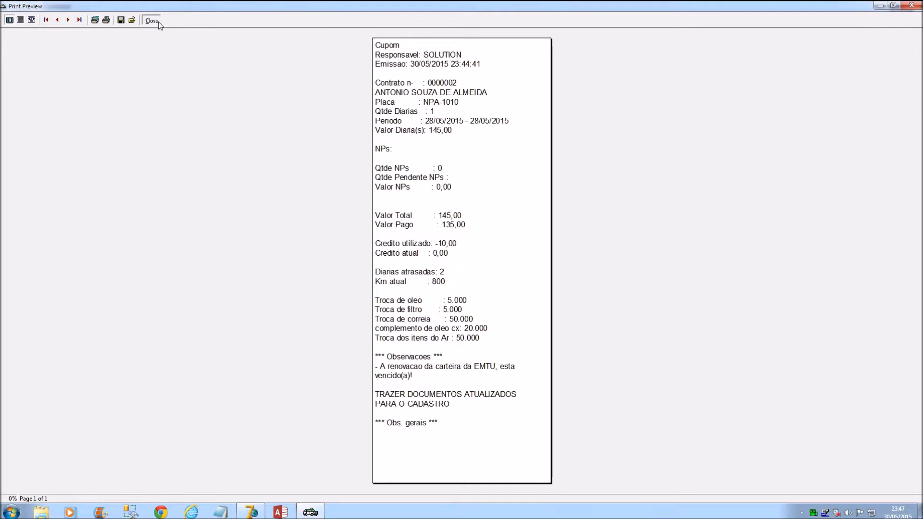
pyautogui.click(158, 22)
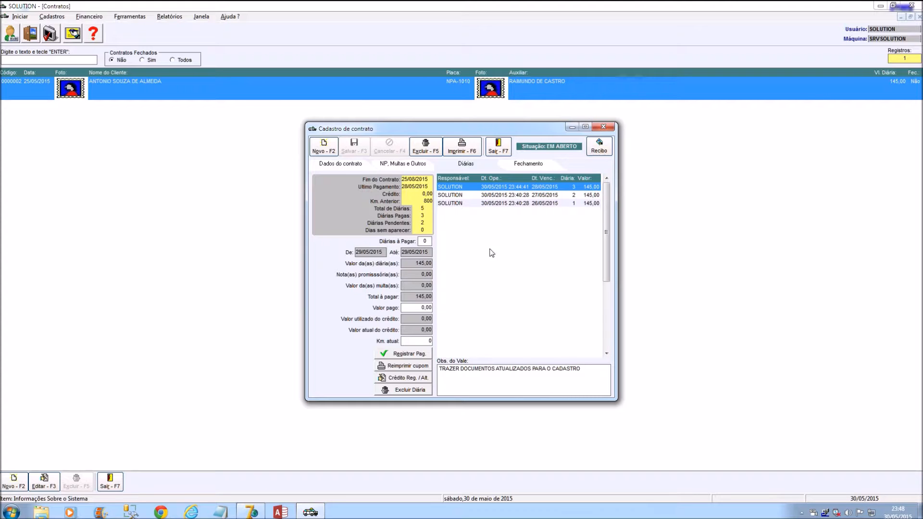
# Step: Compare the operation dates and times of the three registered daily charges to see which were paid together
pyautogui.click(463, 195)
pyautogui.click(488, 203)
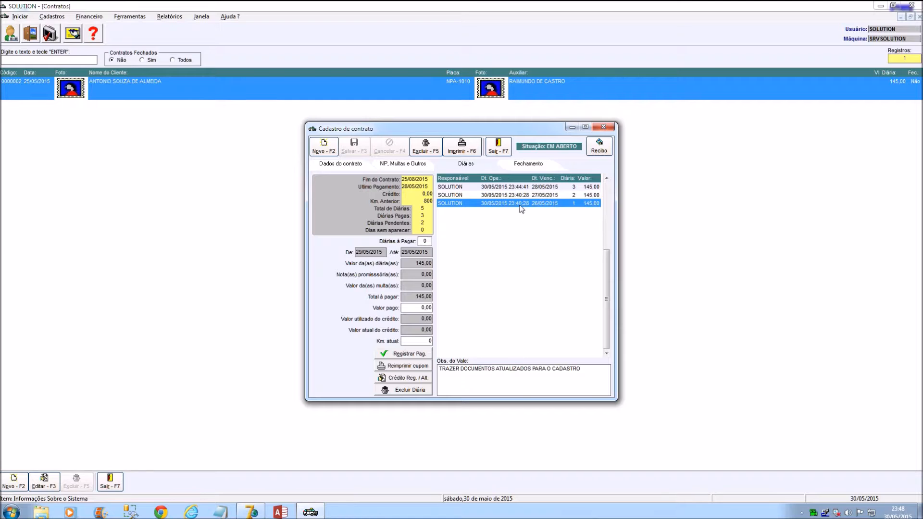
pyautogui.click(509, 196)
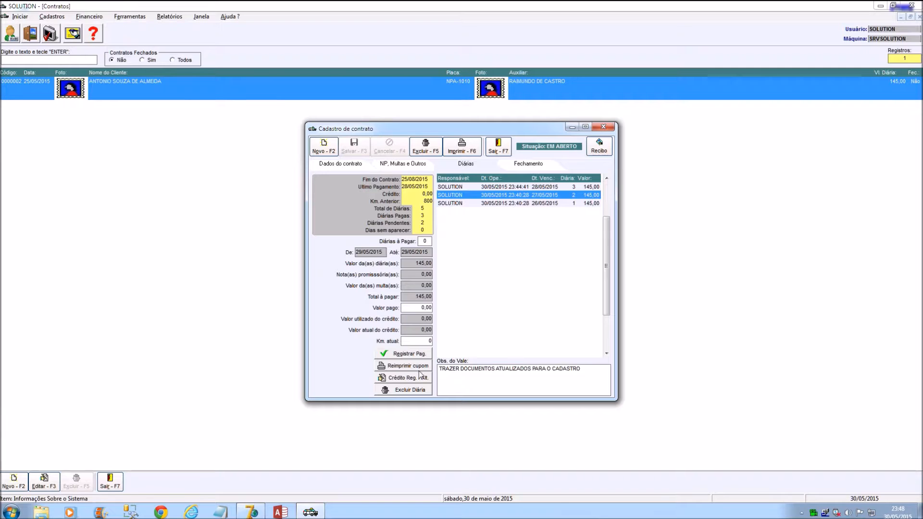
pyautogui.click(484, 204)
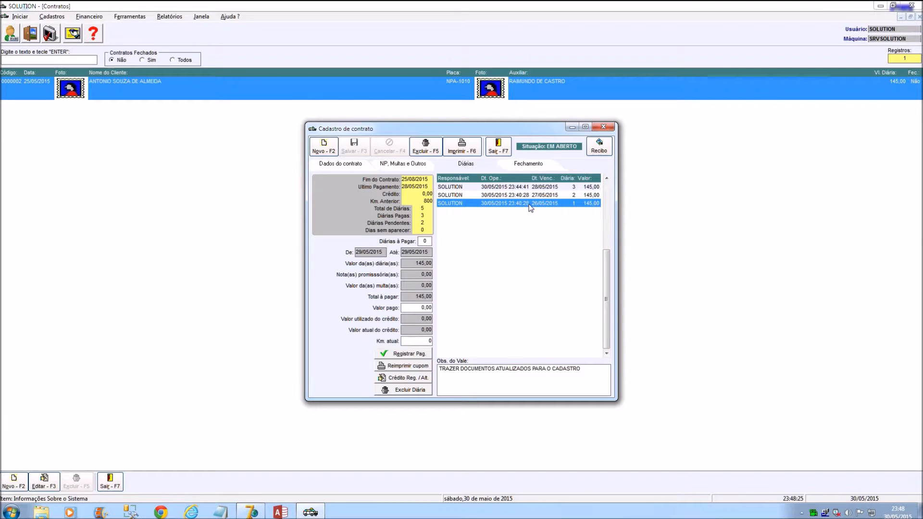
pyautogui.click(502, 196)
pyautogui.click(500, 205)
pyautogui.click(501, 197)
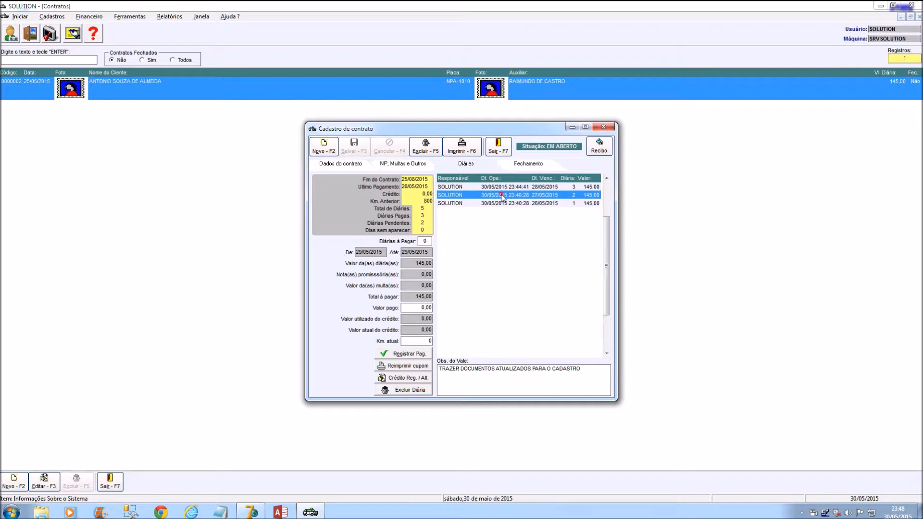
pyautogui.click(502, 202)
pyautogui.click(503, 194)
pyautogui.click(503, 203)
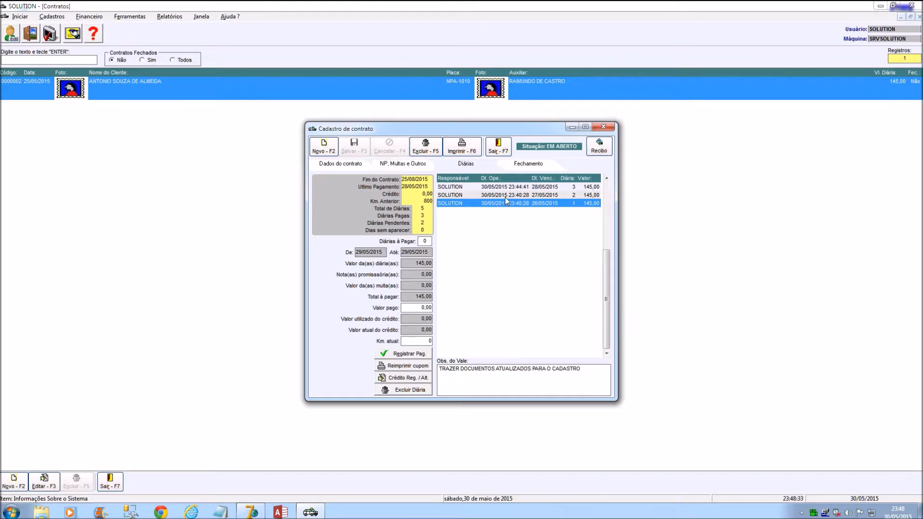
pyautogui.click(504, 187)
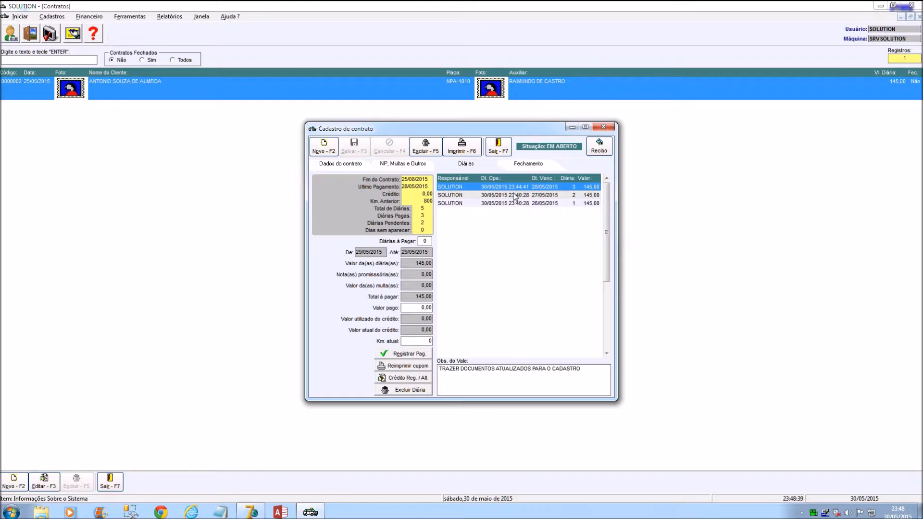
pyautogui.click(490, 196)
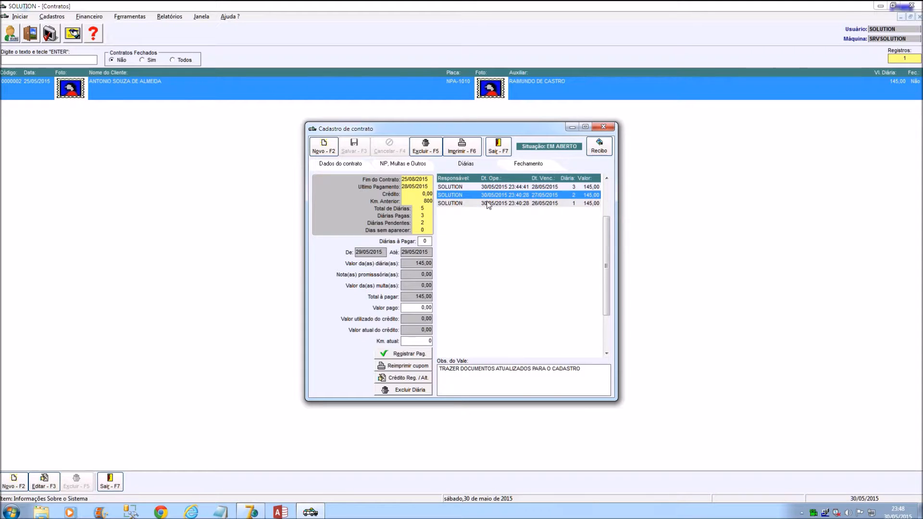
pyautogui.click(504, 203)
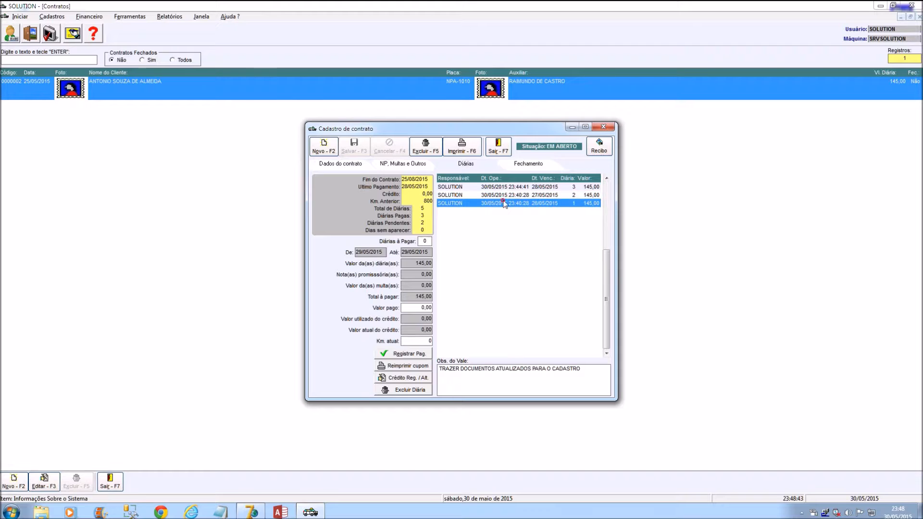
# Step: Reprint the coupon of daily charge 2, due 27/05/2015, and view it as a whole page
pyautogui.click(504, 196)
pyautogui.click(413, 368)
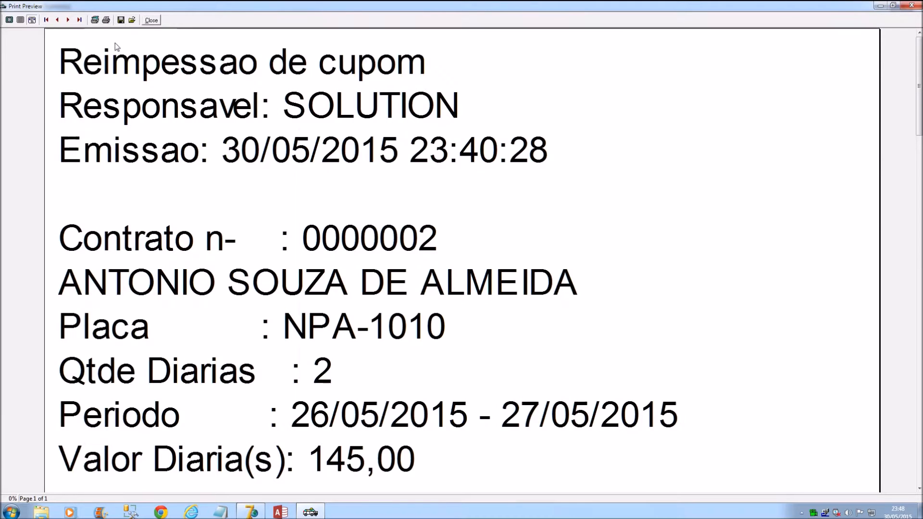
pyautogui.click(9, 20)
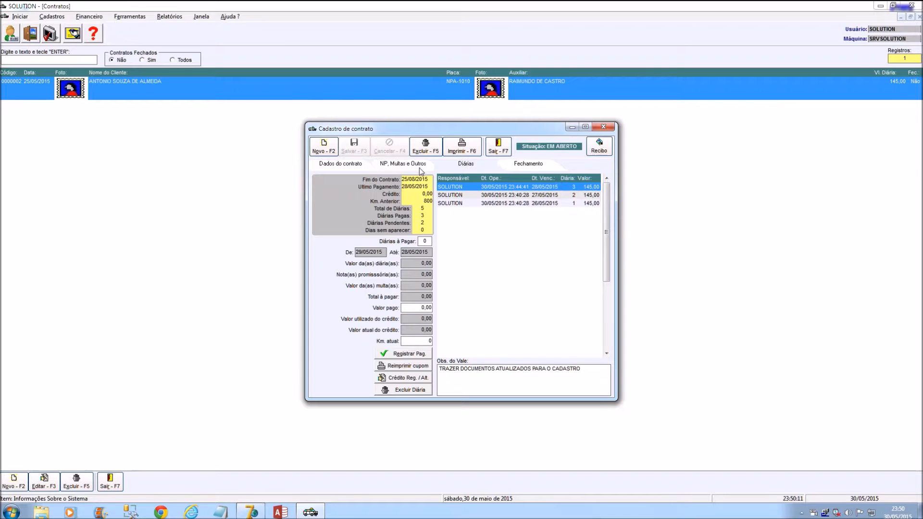
# Step: Create a new promissory note for the contract with the description "TROCA DE 04 PNEUS"
pyautogui.click(400, 165)
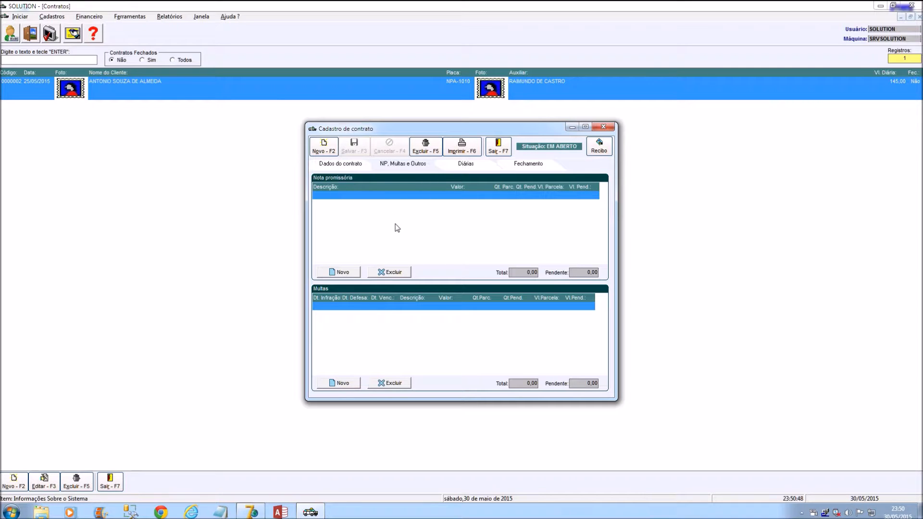
pyautogui.click(343, 273)
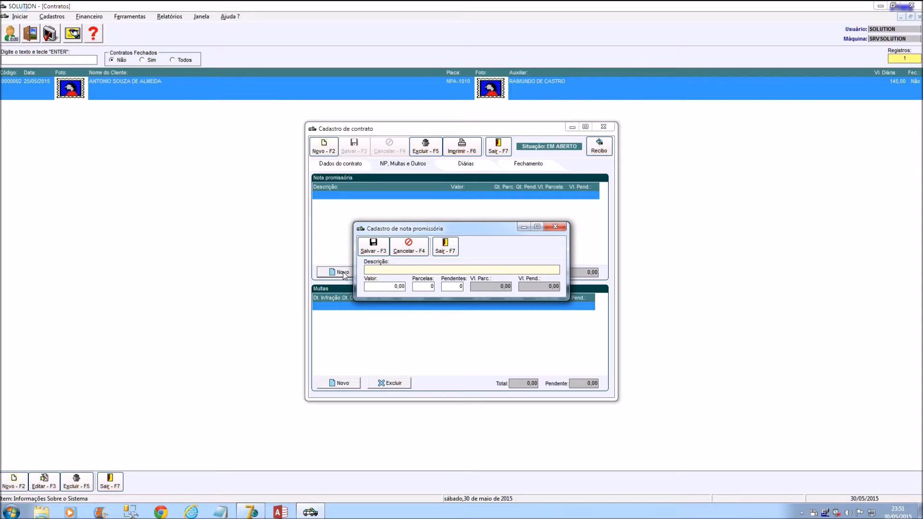
pyautogui.write('TROCA DE')
pyautogui.write(' 04 O')
pyautogui.write('PNEUS')
pyautogui.press('Tab')
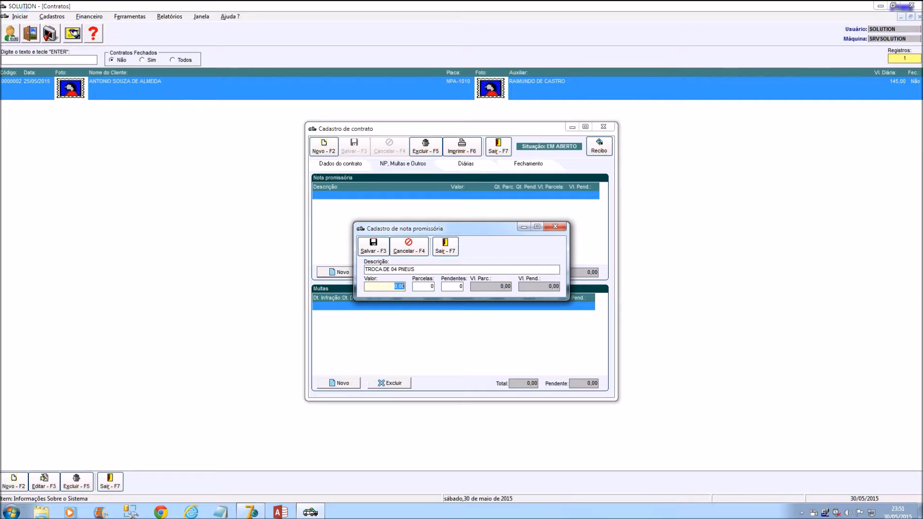
# Step: Set the promissory note's value to 800,00 in 80 installments, and check the pending installments and installment value
pyautogui.write('0,8')
pyautogui.write('00')
pyautogui.write('80')
pyautogui.moveTo(460, 288)
pyautogui.mouseDown()
pyautogui.moveTo(443, 289)
pyautogui.moveTo(468, 288)
pyautogui.mouseUp()
pyautogui.click(498, 287)
pyautogui.moveTo(497, 286); pyautogui.dragTo(503, 285)
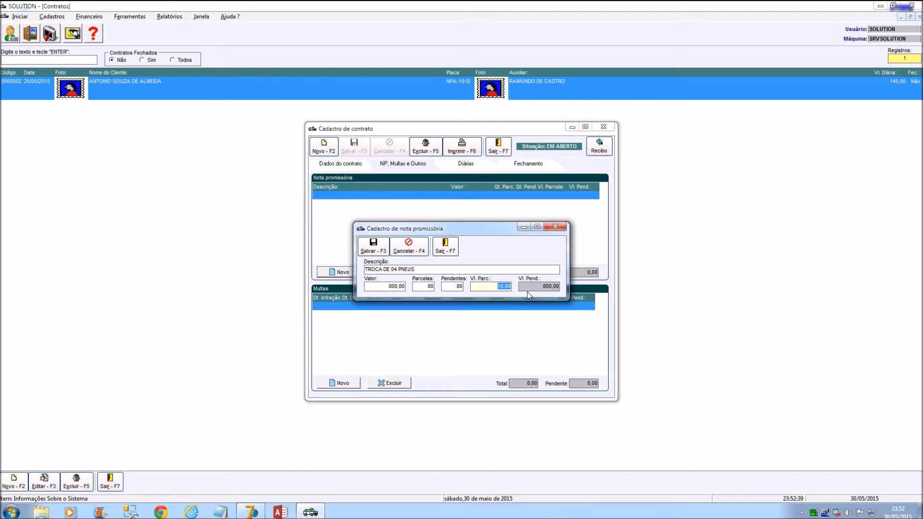
# Step: Save the promissory note and create a new traffic fine, checking its issue, receipt and infraction dates
pyautogui.click(376, 249)
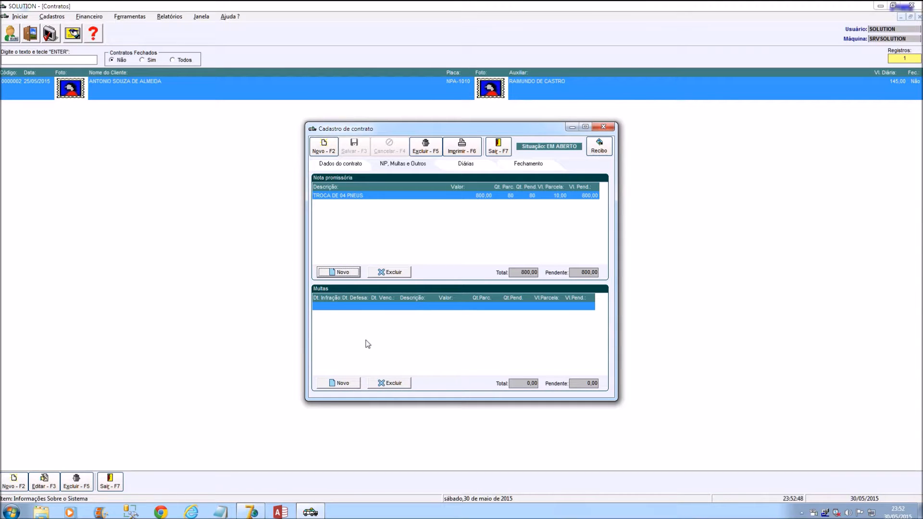
pyautogui.click(343, 386)
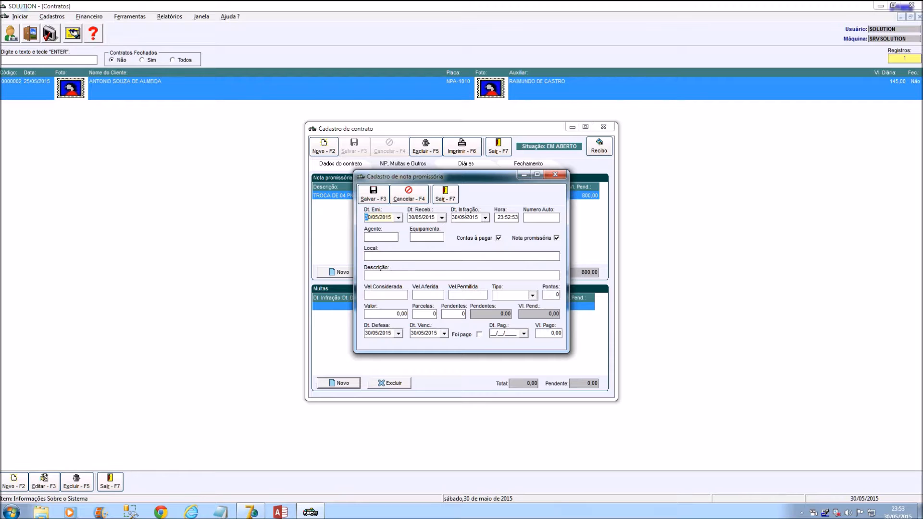
pyautogui.click(381, 218)
pyautogui.click(419, 217)
pyautogui.moveTo(435, 218); pyautogui.dragTo(405, 219)
pyautogui.moveTo(476, 218); pyautogui.dragTo(518, 224)
pyautogui.click(540, 218)
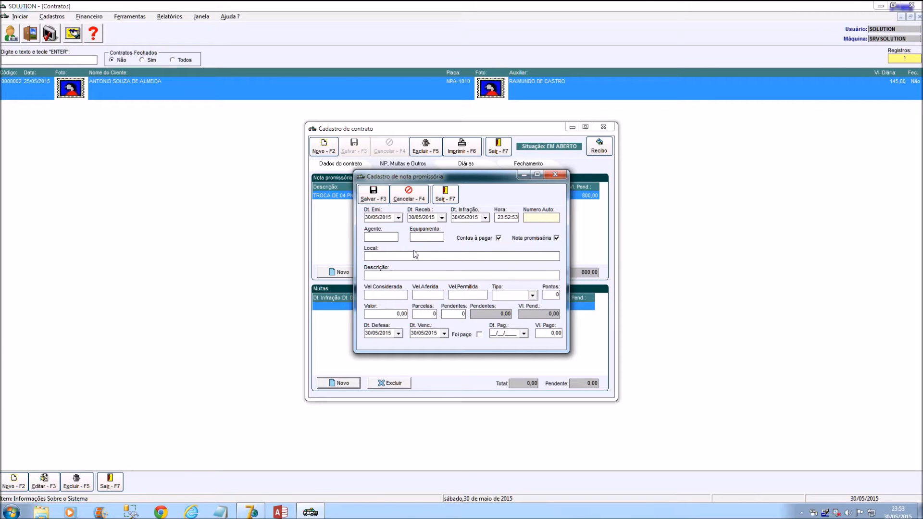
# Step: Set the fine's notice number to 123, the agent to 213 and the equipment to 234
pyautogui.click(383, 237)
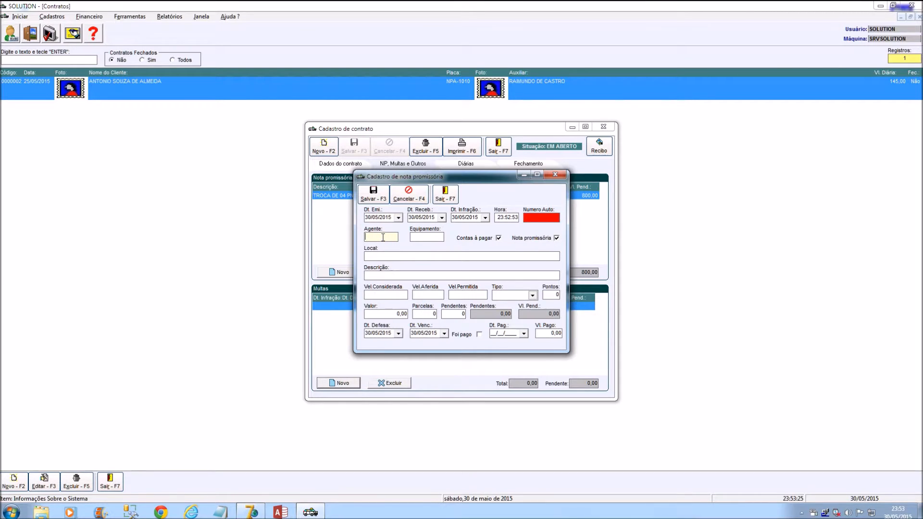
pyautogui.click(428, 237)
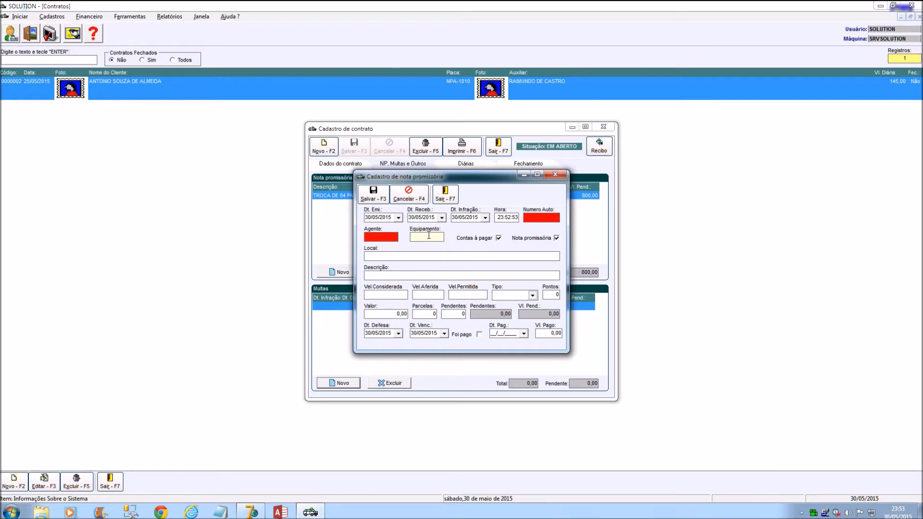
pyautogui.click(526, 217)
pyautogui.write('123')
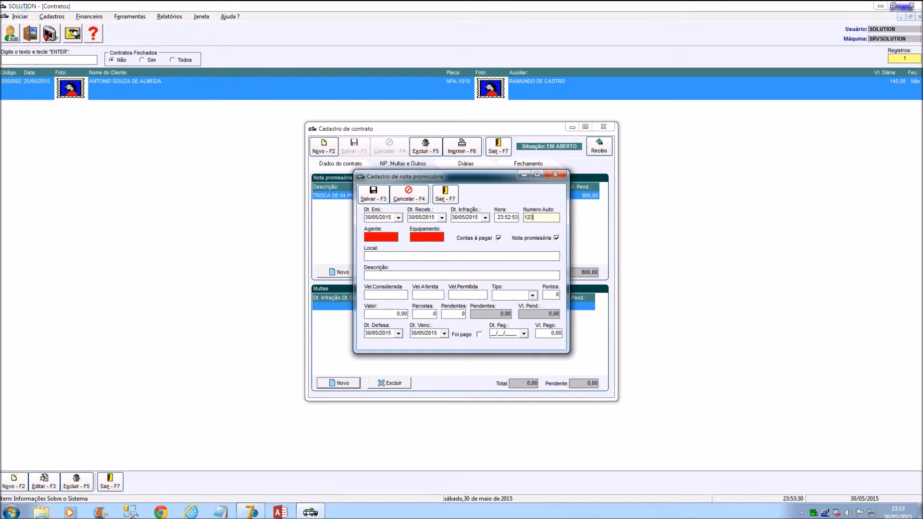
pyautogui.click(381, 237)
pyautogui.write('213')
pyautogui.click(427, 238)
pyautogui.write('234')
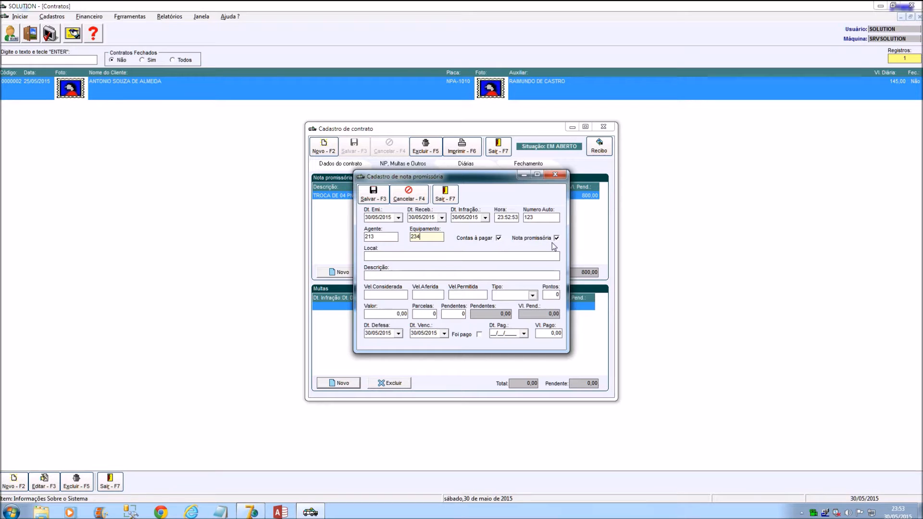
# Step: Enter the fine's location as "LOCAL AONDE A MULTA OCORREU" and its description as "ECESSO DE VELOCIDADE"
pyautogui.click(410, 256)
pyautogui.write('LOCAL AONDE A MULTA OCORREU')
pyautogui.press('Tab')
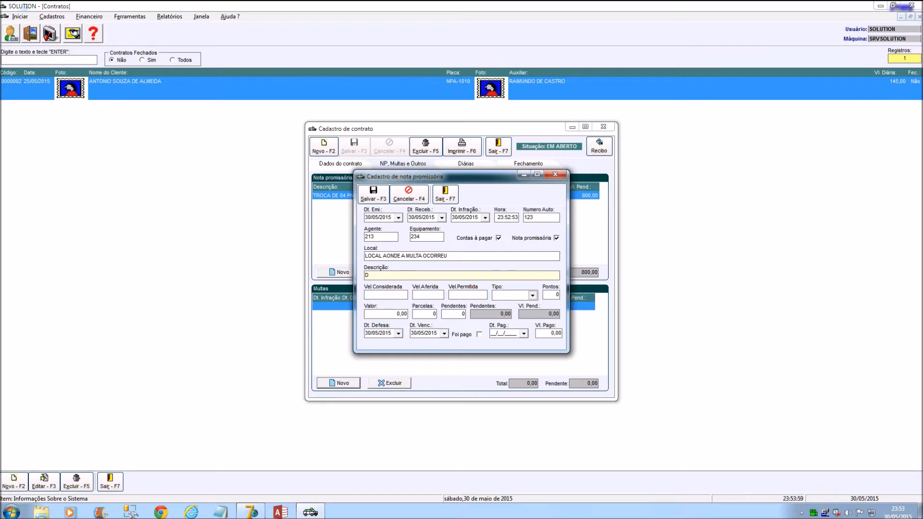
pyautogui.write('ECESSO DE VELOCIDADE')
pyautogui.press('Tab')
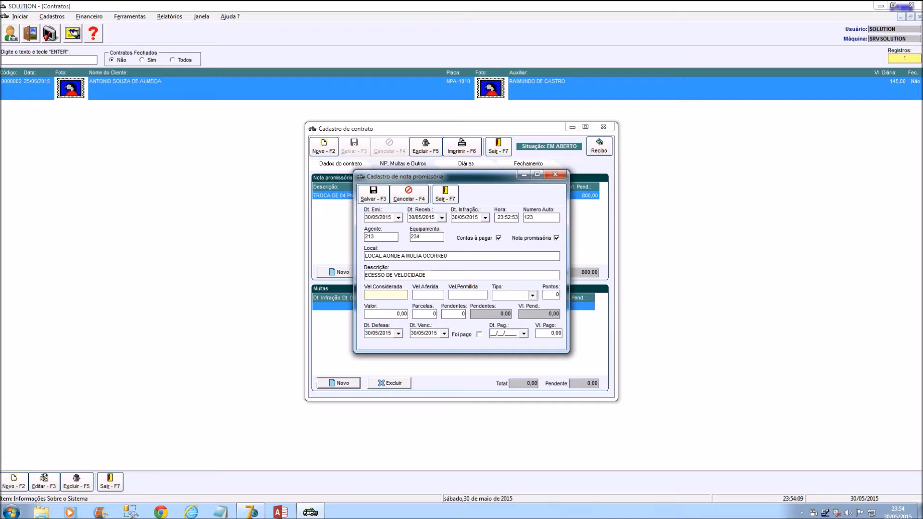
# Step: Set the fine's considered and measured speeds to 75, permitted speed to 60, type to GRAVE and points to 5
pyautogui.write('75')
pyautogui.write('7')
pyautogui.write('60')
pyautogui.click(531, 296)
pyautogui.click(504, 317)
pyautogui.click(545, 295)
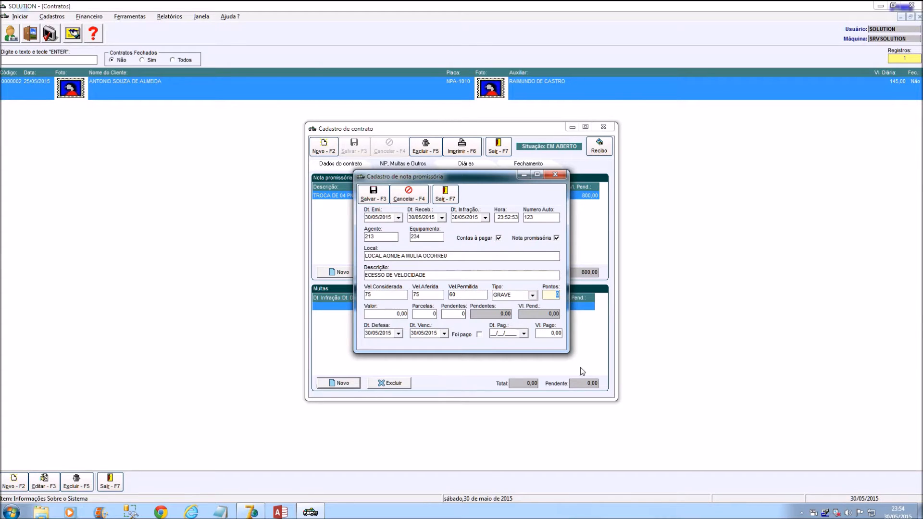
pyautogui.write('5')
# Step: Set the fine's value to 200,00 in 1 installment and check the installment value
pyautogui.click(402, 314)
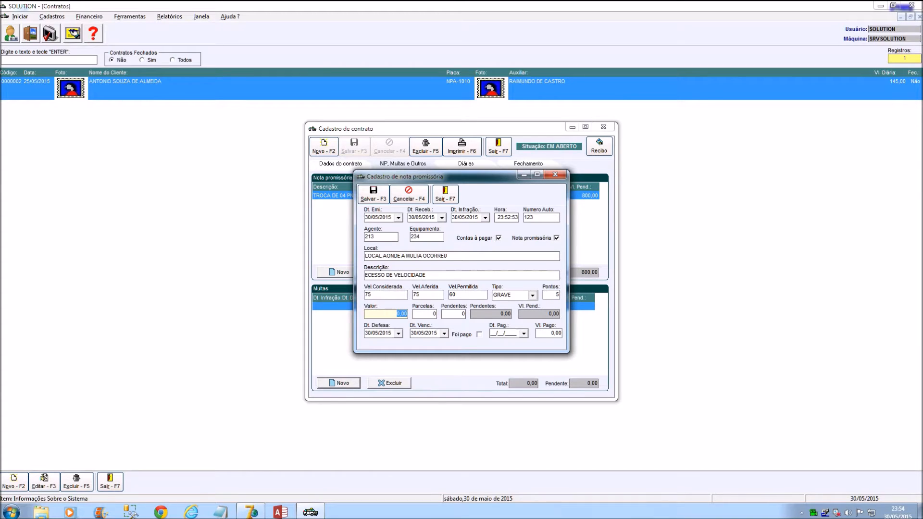
pyautogui.write('200')
pyautogui.click(426, 314)
pyautogui.write('1')
pyautogui.press('Tab')
pyautogui.click(489, 316)
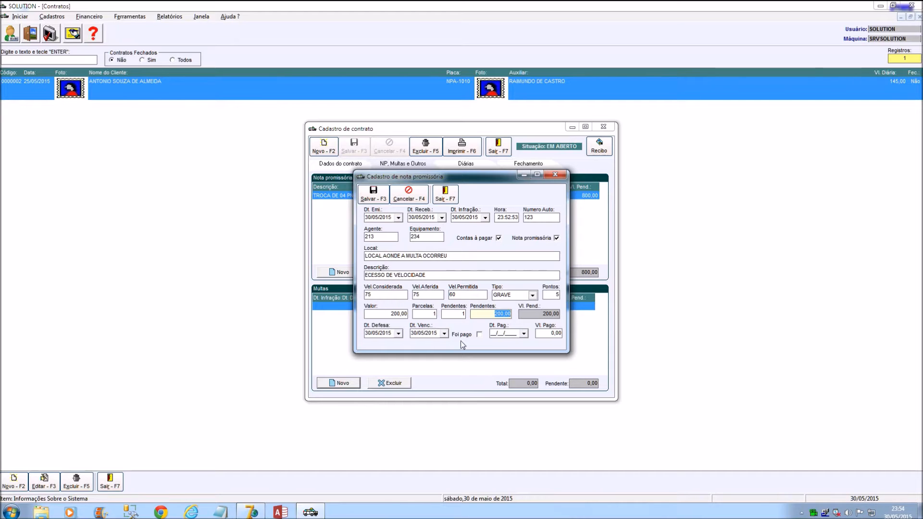
# Step: Change the fine to 20 installments and check the pending installments
pyautogui.click(426, 314)
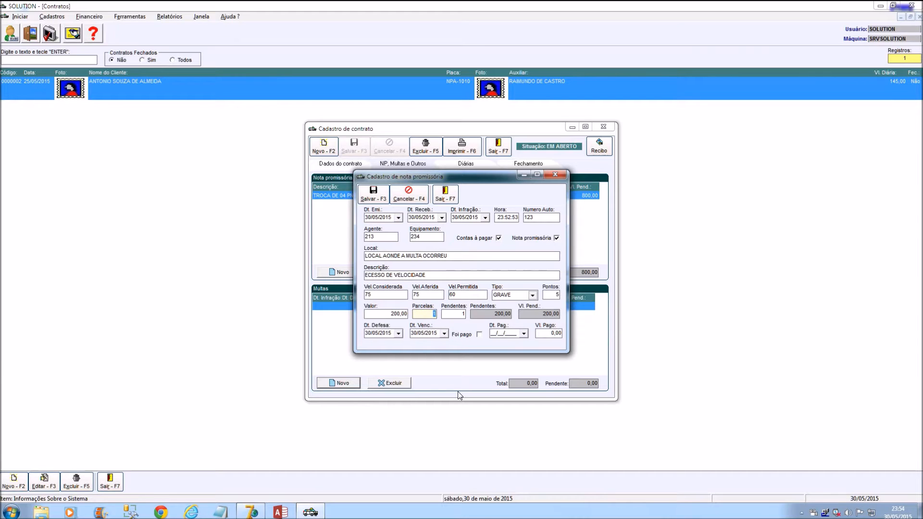
pyautogui.write('20')
pyautogui.press('Tab')
pyautogui.press('Tab')
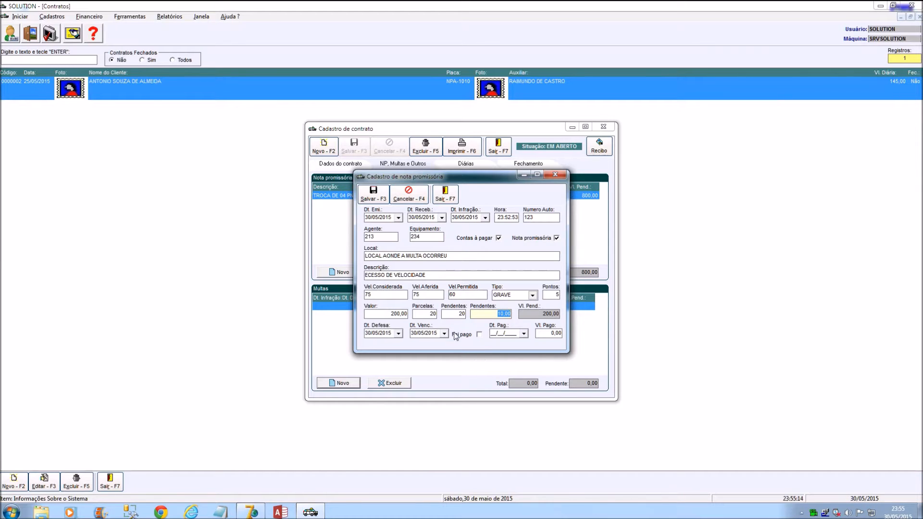
pyautogui.click(429, 314)
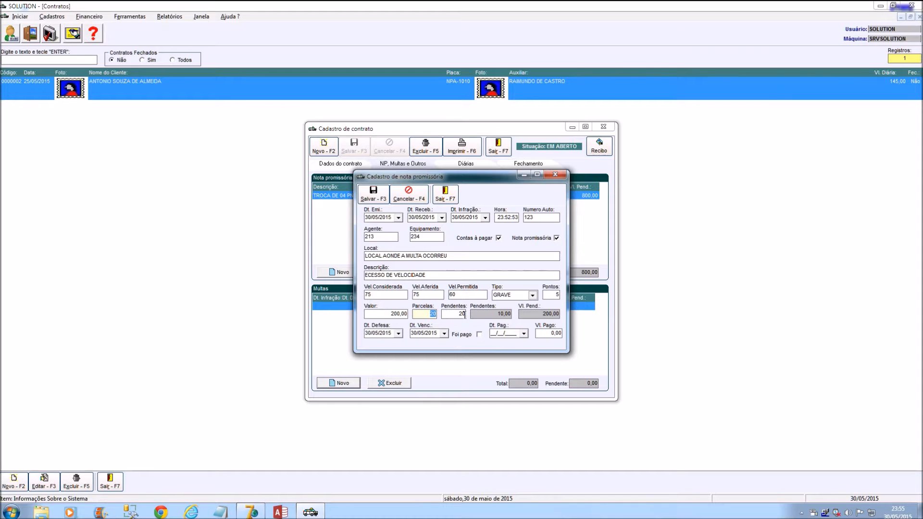
pyautogui.click(447, 313)
pyautogui.click(453, 313)
pyautogui.click(452, 315)
# Step: Check the fine's defense date, due date and paid value, and save the fine
pyautogui.click(368, 333)
pyautogui.click(414, 333)
pyautogui.click(548, 333)
pyautogui.click(381, 196)
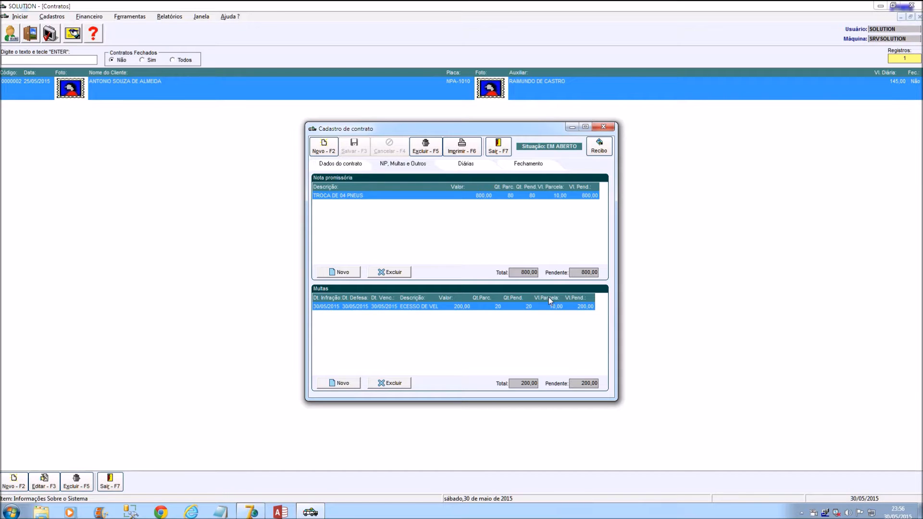
# Step: Go to the contract's daily charges and set the number of daily charges to pay to 1
pyautogui.click(467, 165)
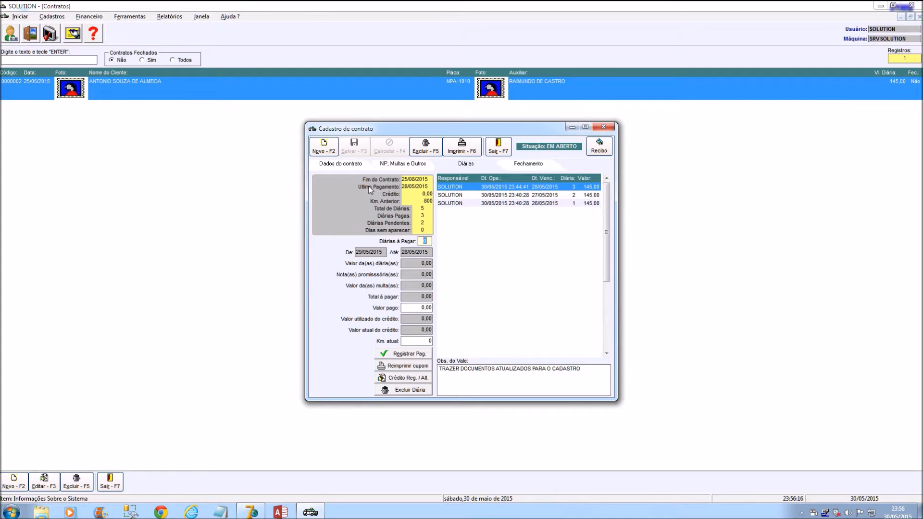
pyautogui.write('1')
pyautogui.press('Return')
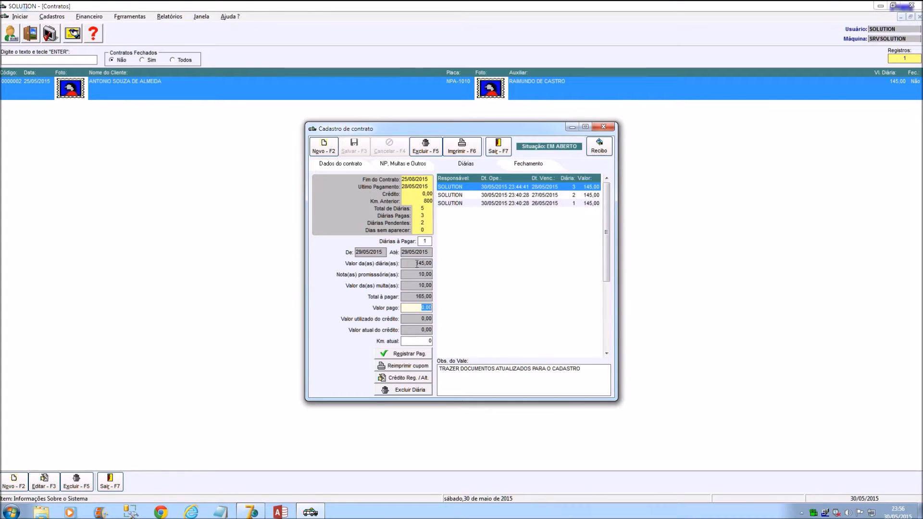
pyautogui.press('Return')
pyautogui.click(551, 289)
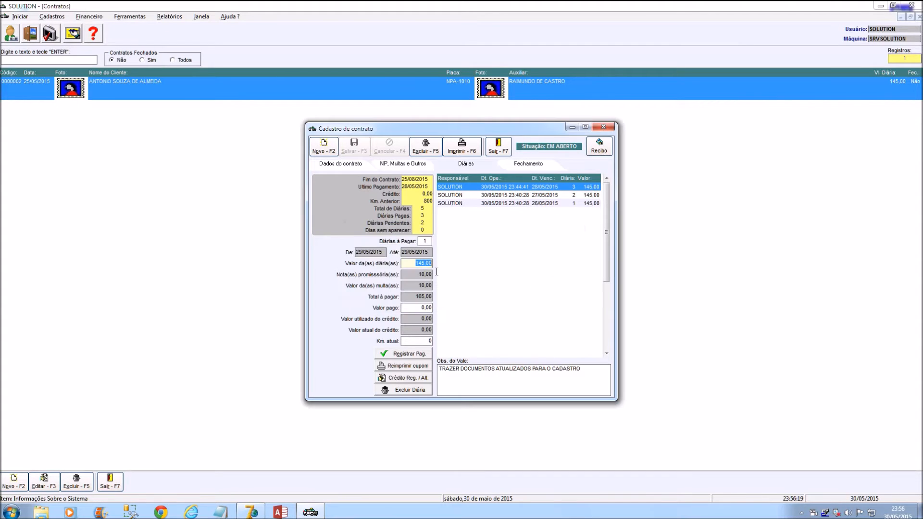
# Step: Check the amounts due for the daily charge, promissory note and fine, and the total to pay
pyautogui.click(412, 263)
pyautogui.doubleClick(412, 263)
pyautogui.doubleClick(411, 274)
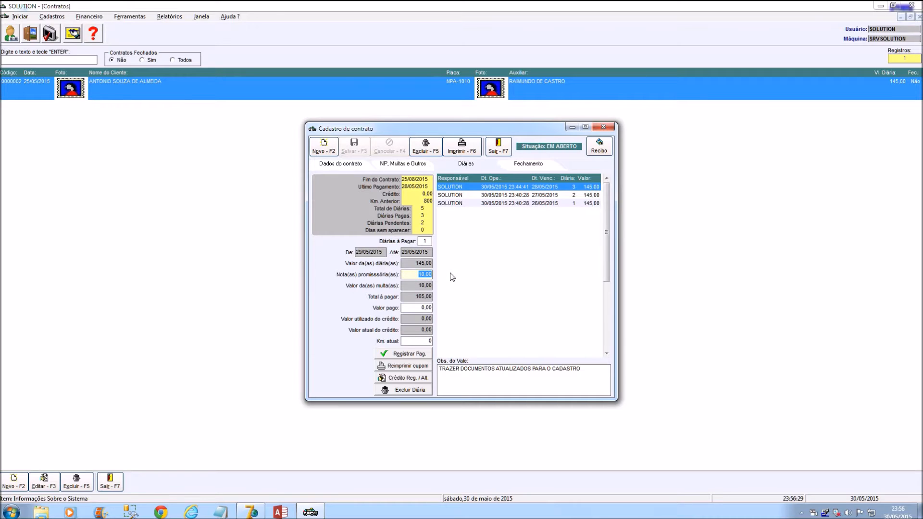
pyautogui.doubleClick(410, 285)
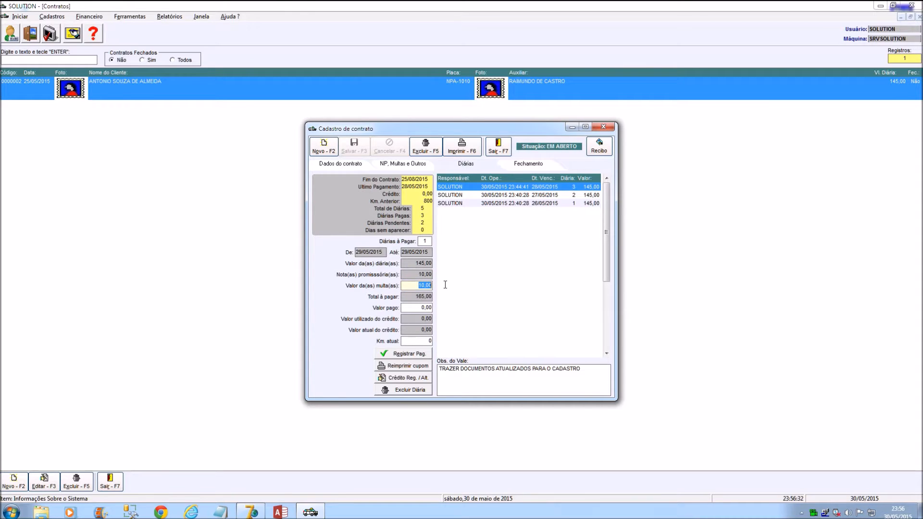
pyautogui.doubleClick(423, 297)
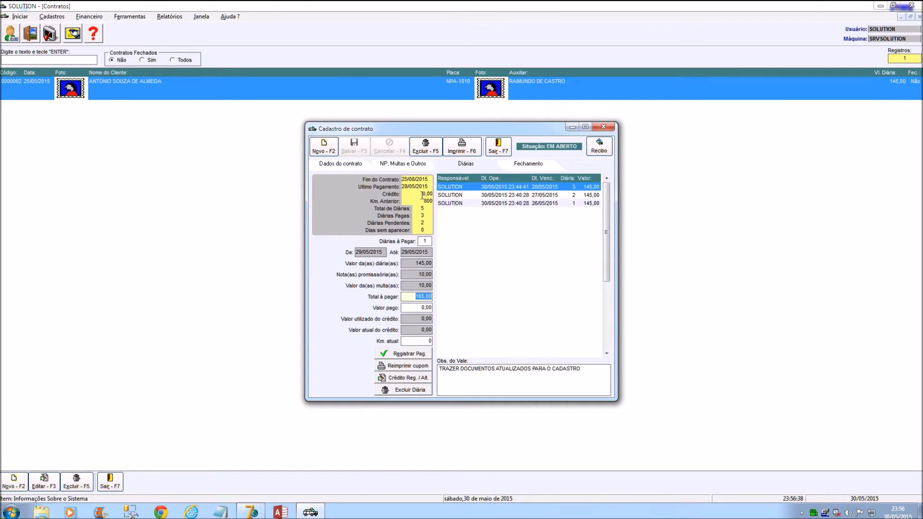
# Step: Register the payment with 180,00 paid and a current mileage of 4.950, and view its coupon as a whole page
pyautogui.doubleClick(417, 308)
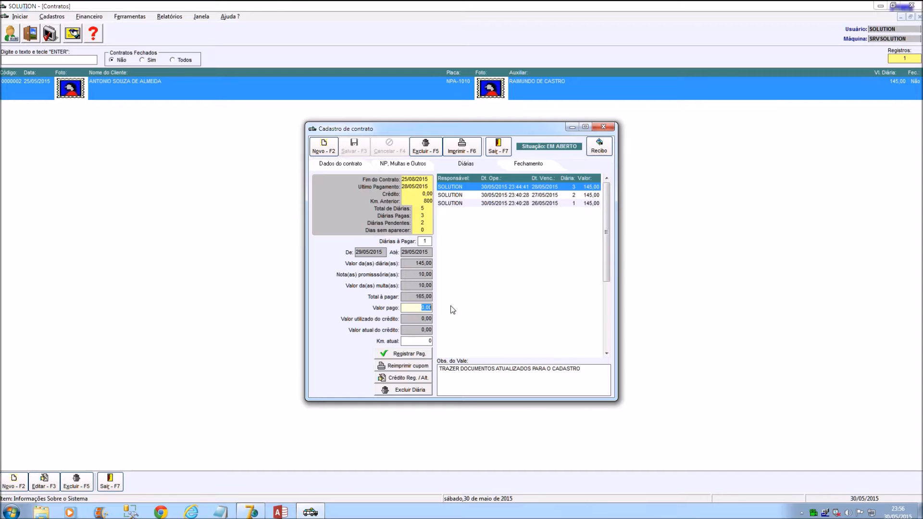
pyautogui.write('180')
pyautogui.click(414, 328)
pyautogui.click(424, 341)
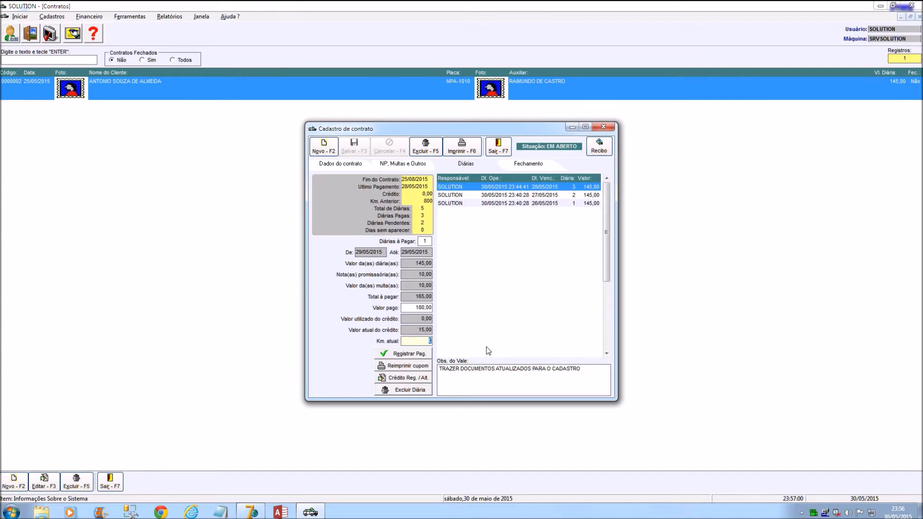
pyautogui.write('4.950')
pyautogui.click(420, 355)
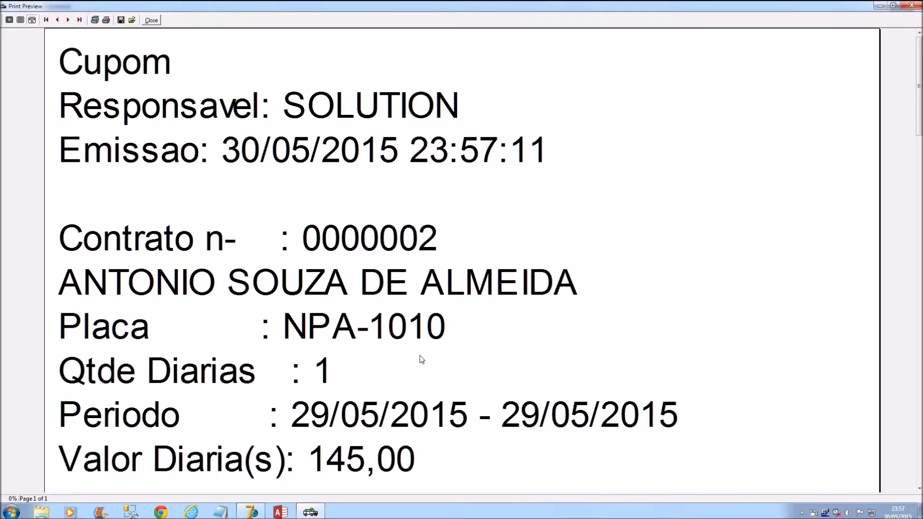
pyautogui.click(9, 19)
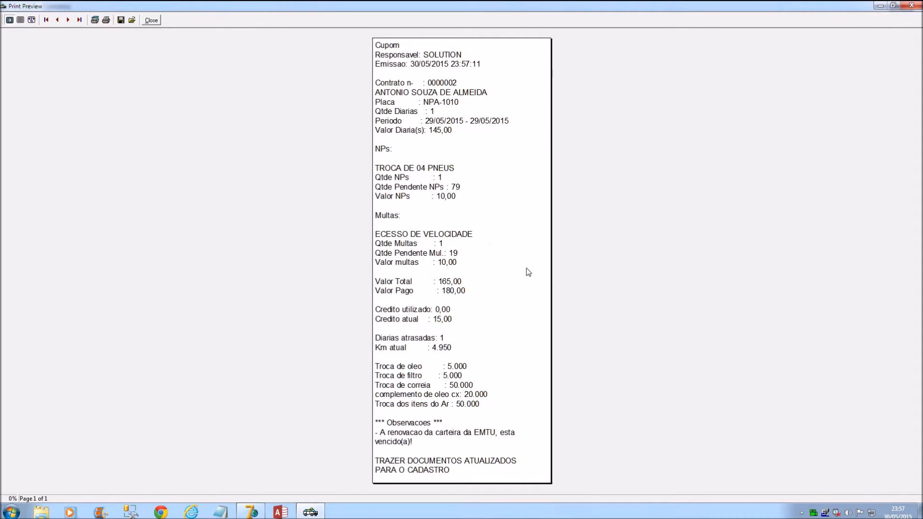
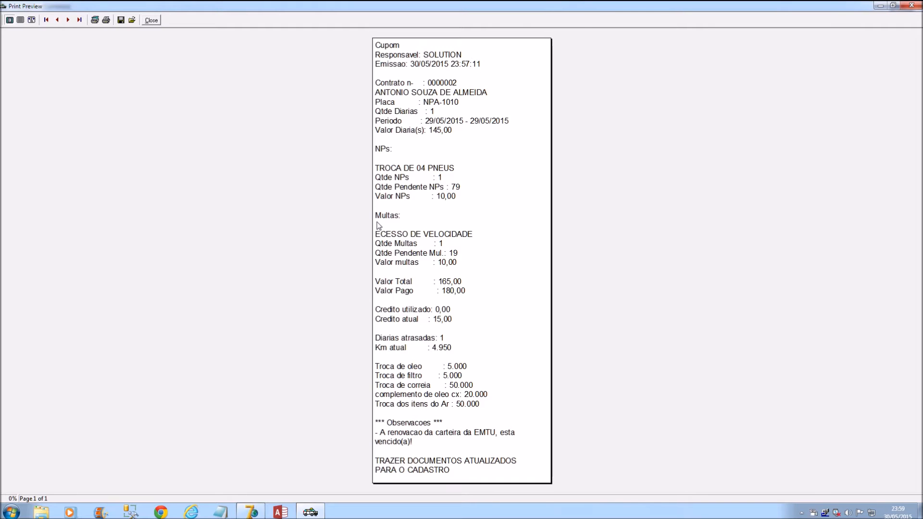
pyautogui.click(151, 20)
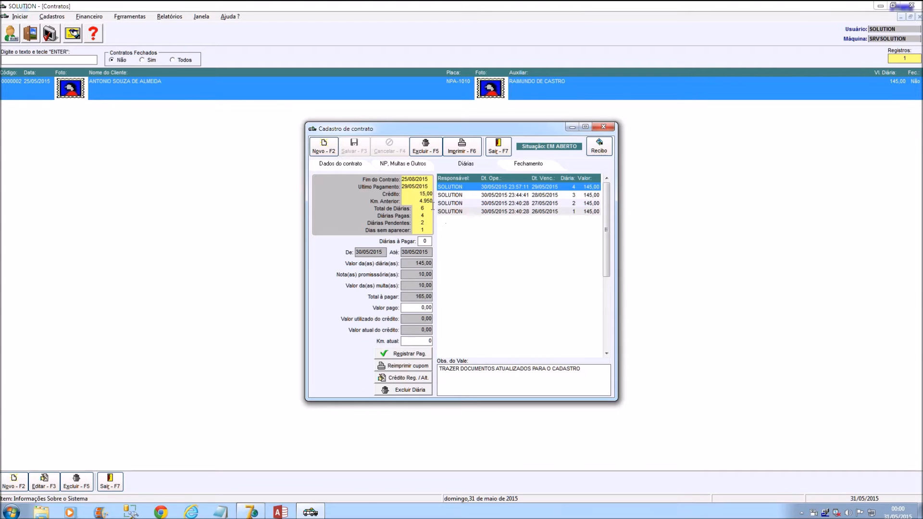
# Step: Add 5,00 to the contract's credit and check the updated credit
pyautogui.click(417, 192)
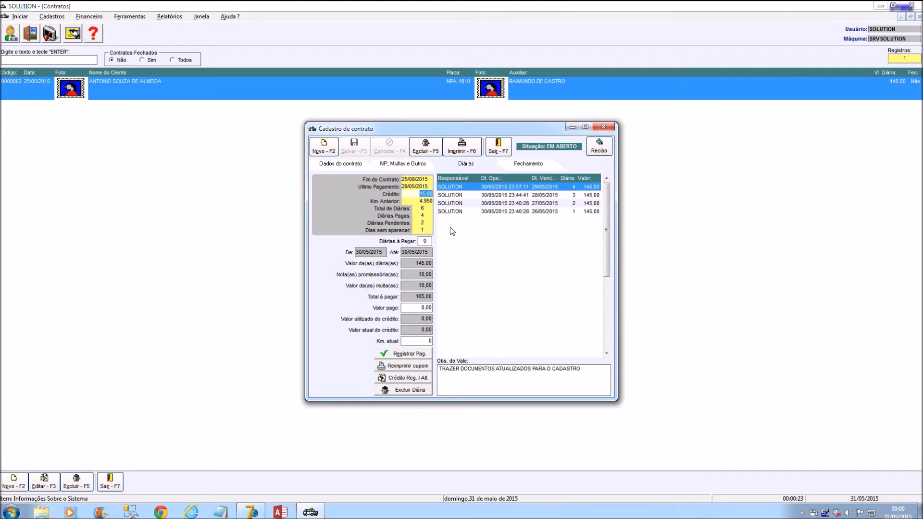
pyautogui.click(405, 377)
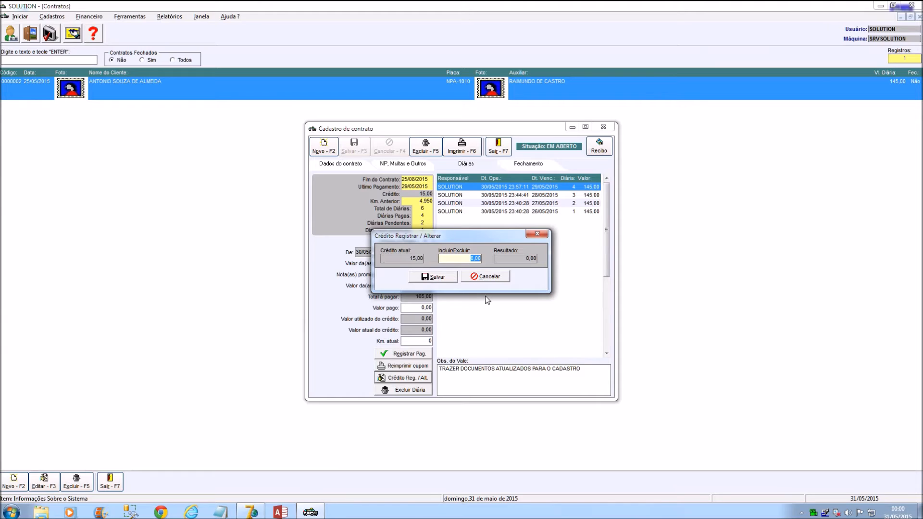
pyautogui.write('5,00')
pyautogui.click(452, 276)
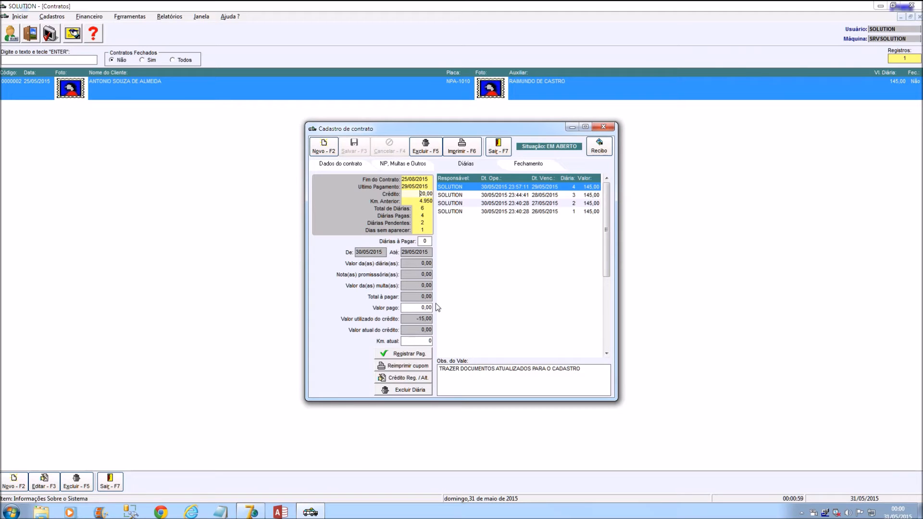
pyautogui.doubleClick(417, 191)
# Step: Review the due dates and charge numbers of the registered daily charges
pyautogui.click(542, 204)
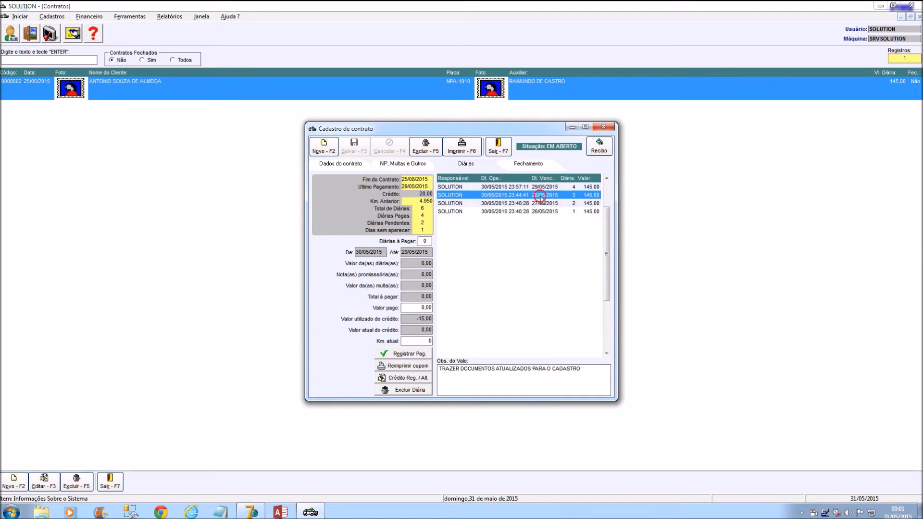
pyautogui.click(545, 212)
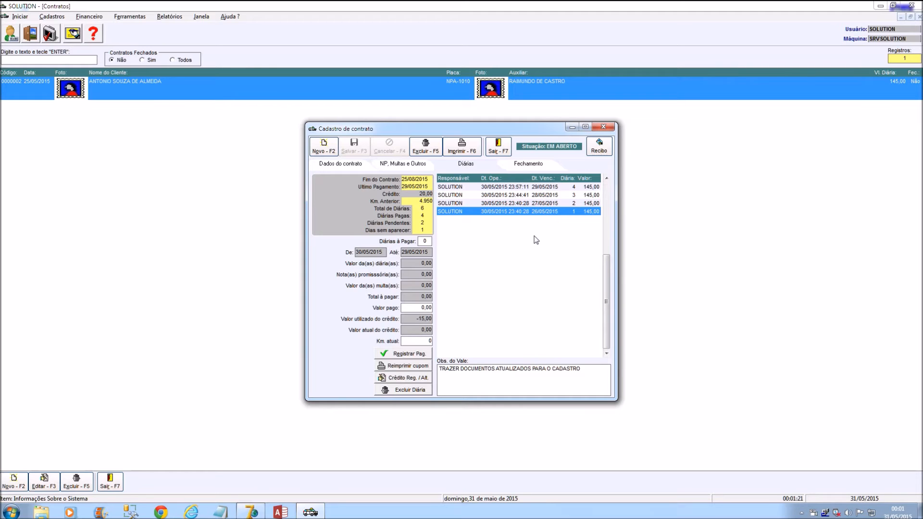
pyautogui.click(527, 187)
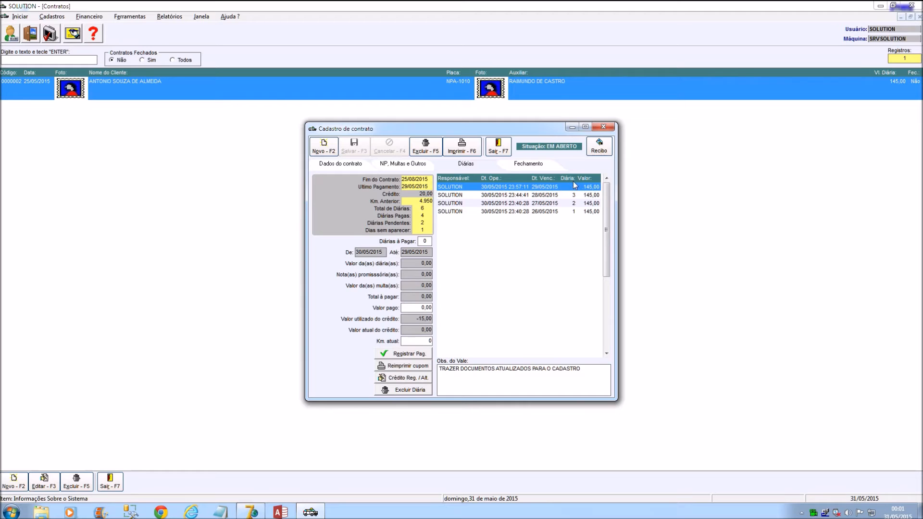
pyautogui.moveTo(580, 187); pyautogui.dragTo(569, 215)
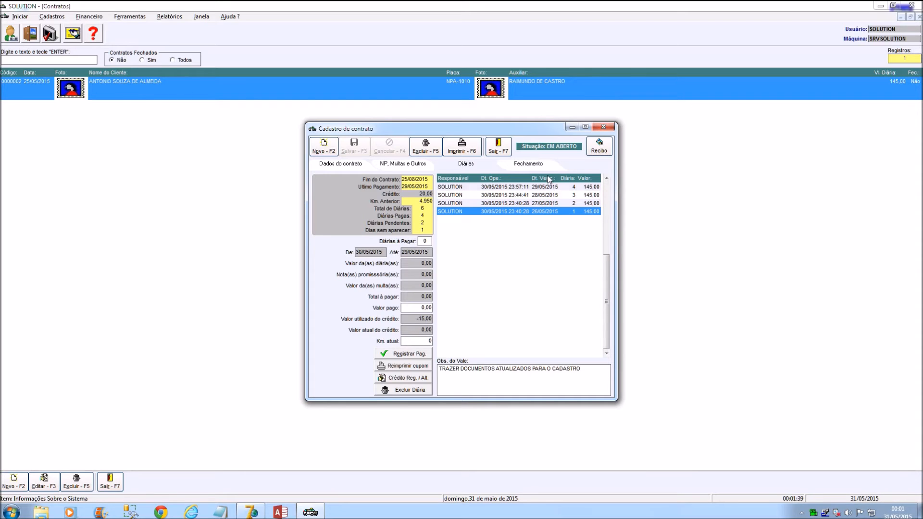
# Step: Review the contract's closing details: closing date, time, attendant, vehicle delivery date and return mileage, and compare them with the main contract data
pyautogui.click(538, 166)
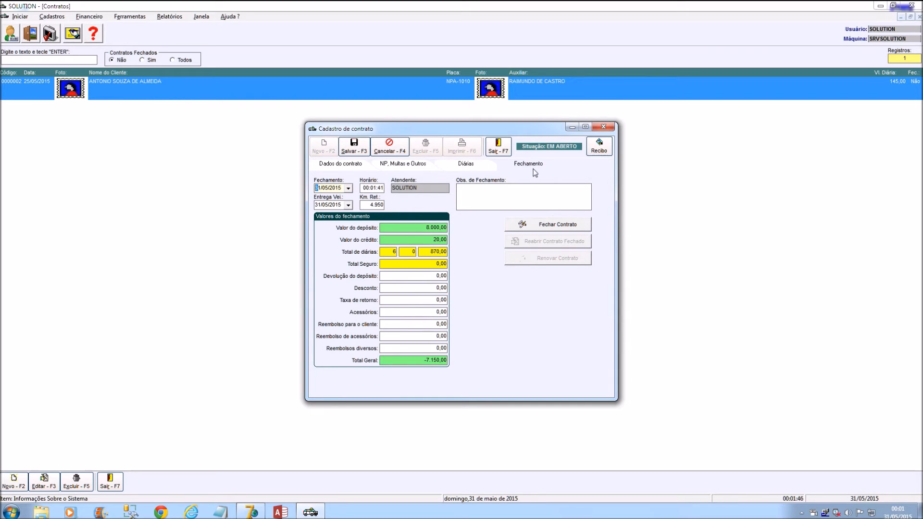
pyautogui.click(348, 167)
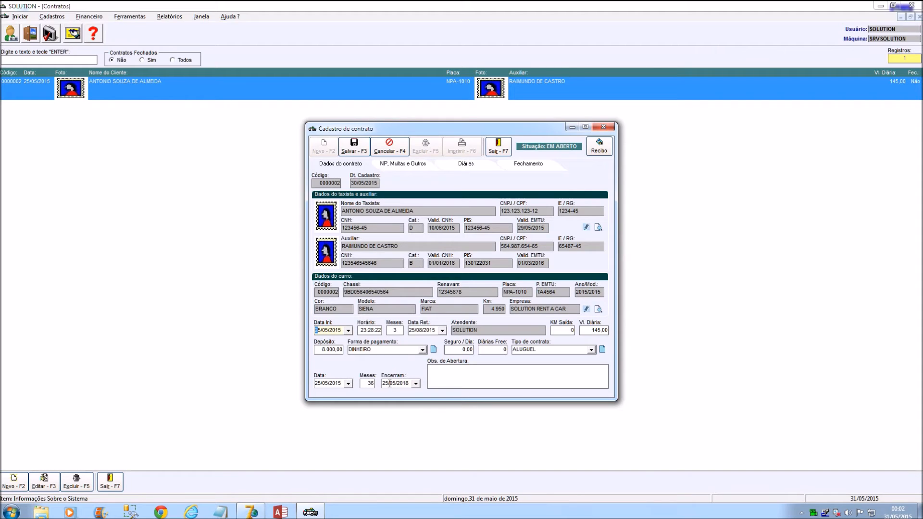
pyautogui.click(532, 164)
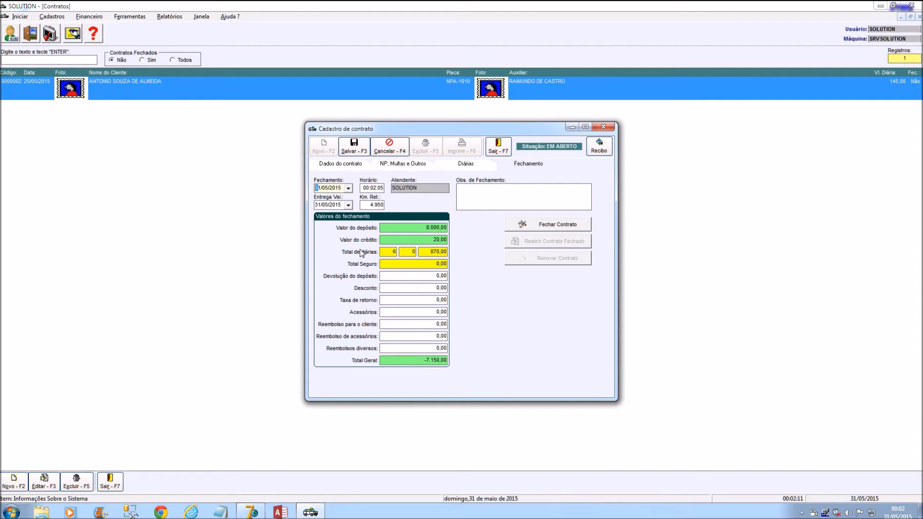
pyautogui.moveTo(349, 188); pyautogui.dragTo(313, 184)
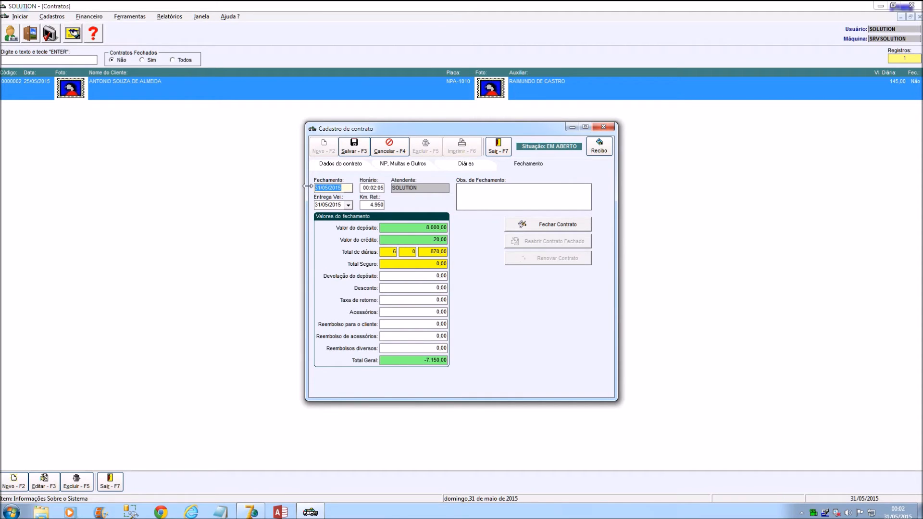
pyautogui.moveTo(370, 190); pyautogui.dragTo(385, 190)
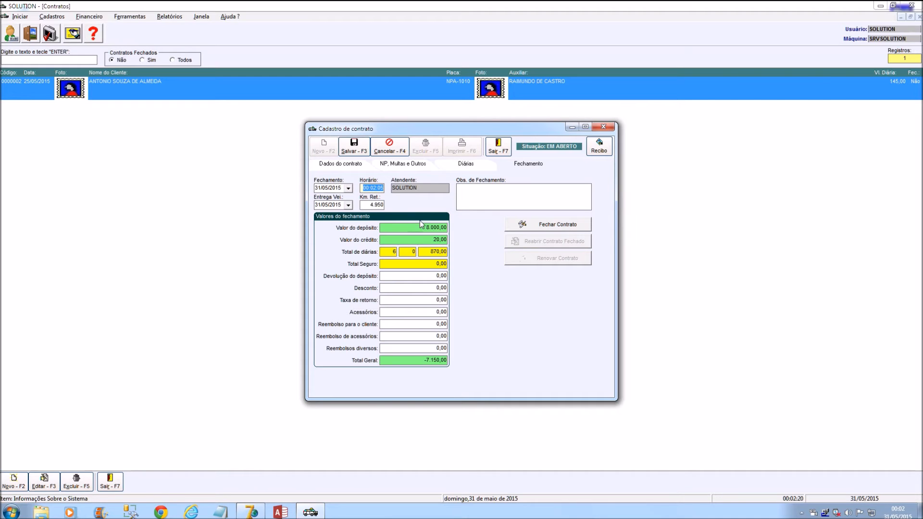
pyautogui.click(425, 192)
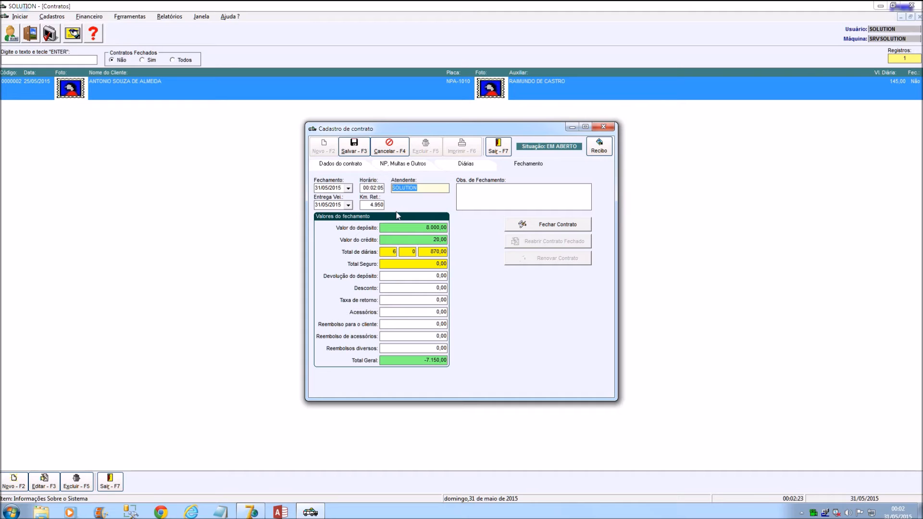
pyautogui.click(341, 205)
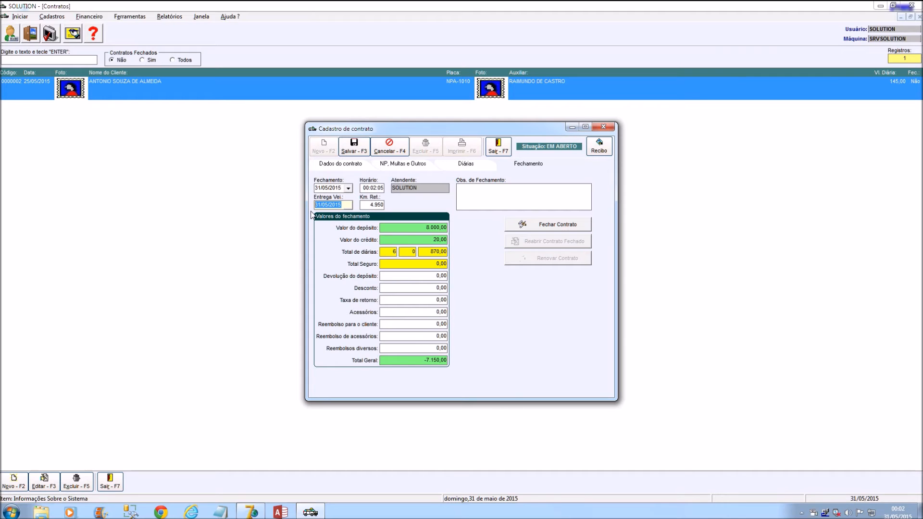
pyautogui.click(365, 205)
# Step: Review the closing values for the deposit, credit, total daily charges and total insurance
pyautogui.click(411, 228)
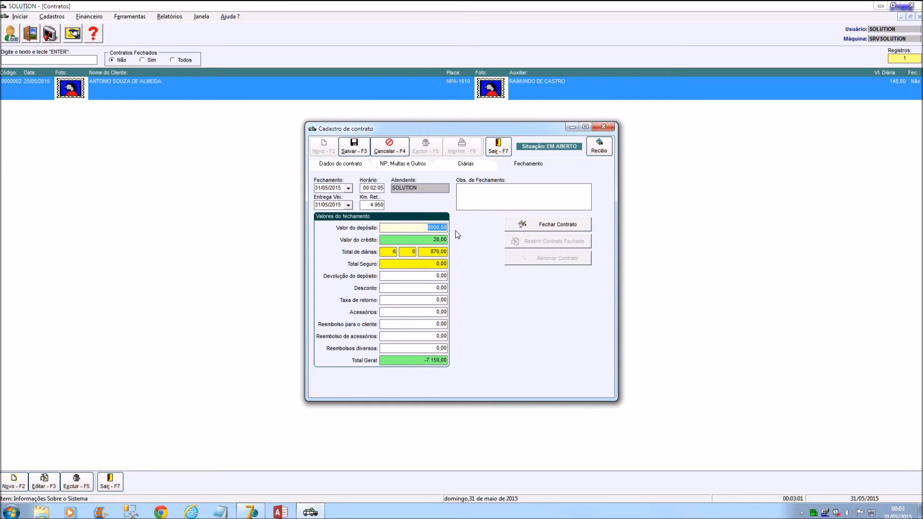
pyautogui.click(425, 239)
pyautogui.moveTo(425, 239); pyautogui.dragTo(454, 240)
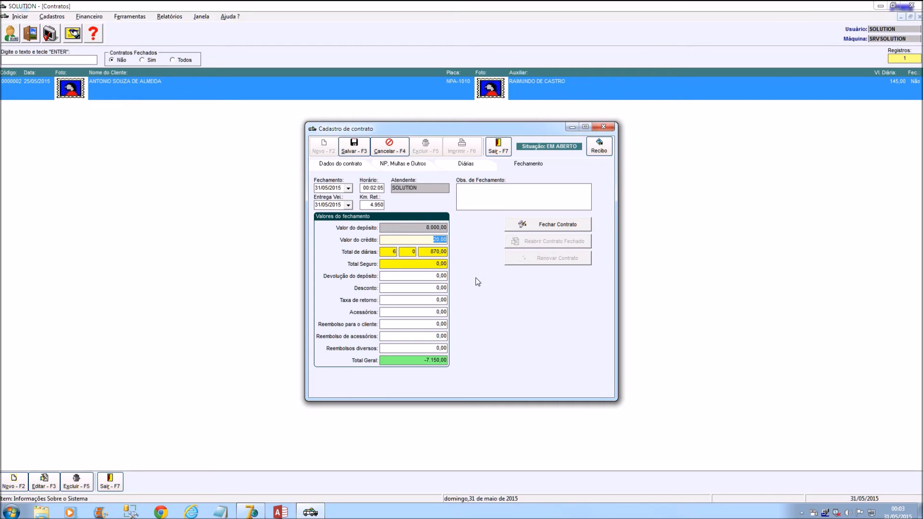
pyautogui.click(427, 254)
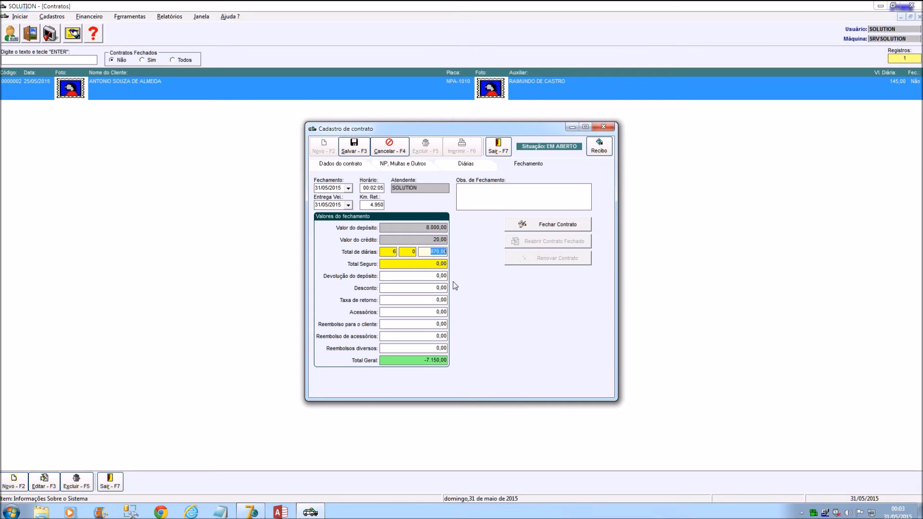
pyautogui.click(430, 262)
# Step: Set the deposit refund (Devolução do depósito) in the closing values to 8.000,00
pyautogui.click(431, 262)
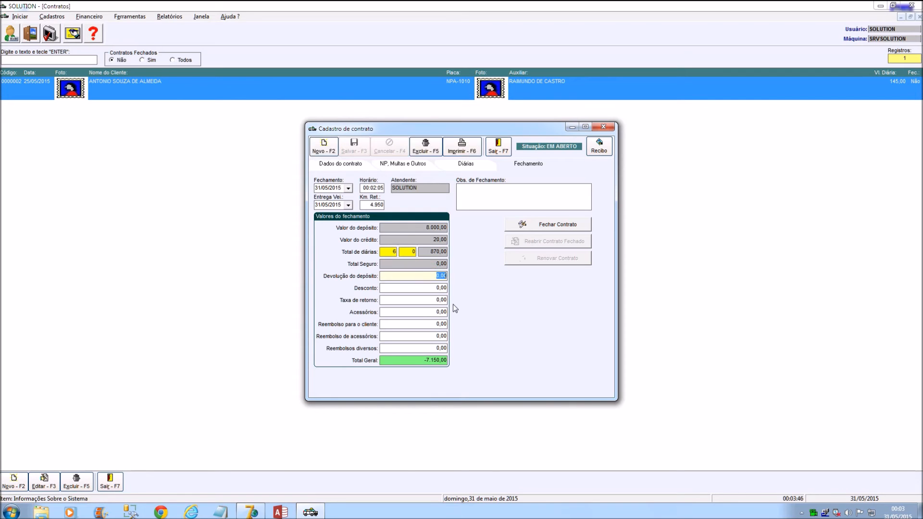
pyautogui.write('80,00')
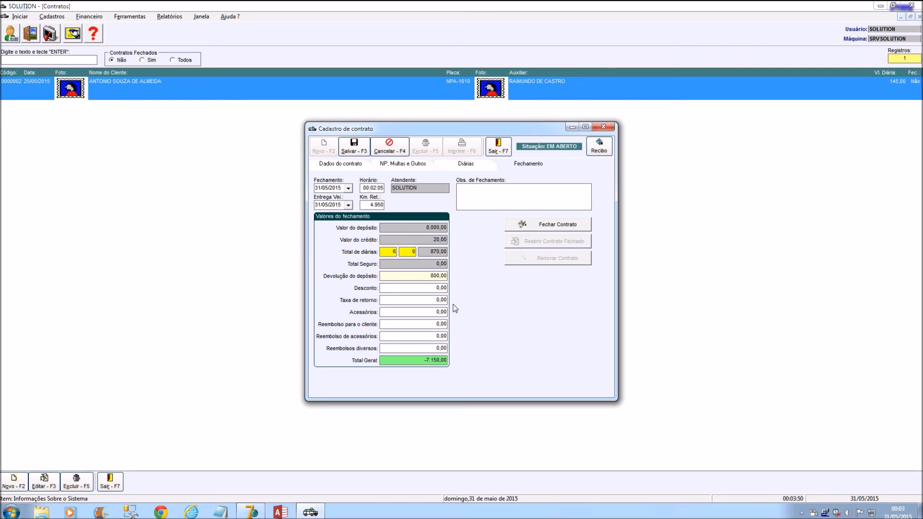
pyautogui.write('0')
# Step: Go through the closing fields for discount, return fee, accessories, and customer, accessory and miscellaneous reimbursements
pyautogui.click(428, 288)
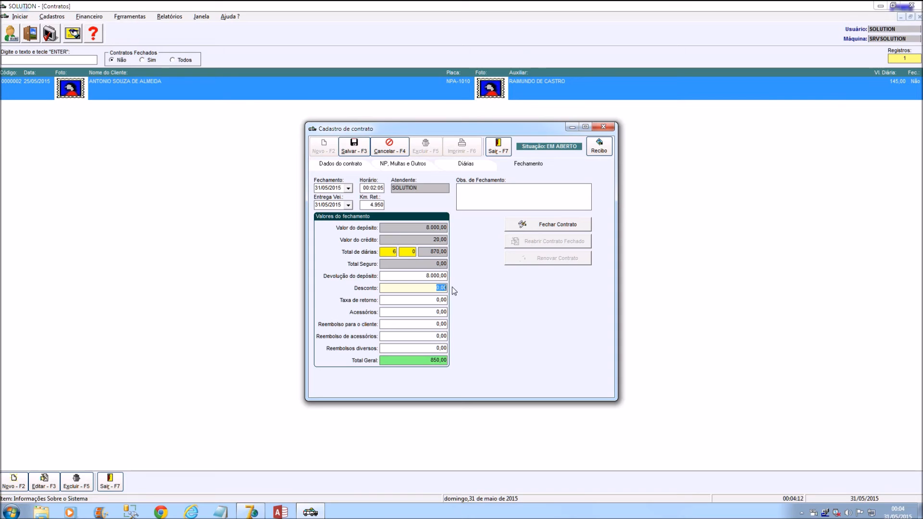
pyautogui.click(426, 300)
pyautogui.moveTo(425, 300); pyautogui.dragTo(445, 299)
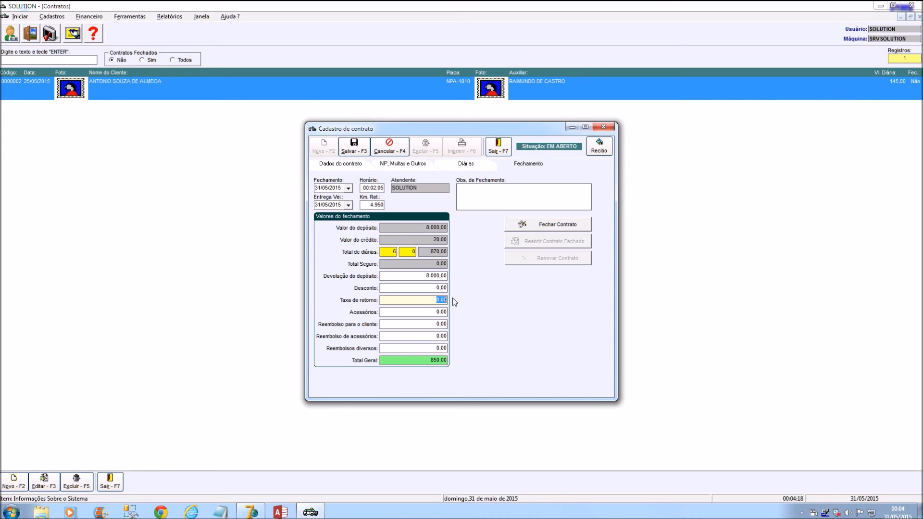
pyautogui.moveTo(425, 312); pyautogui.dragTo(446, 312)
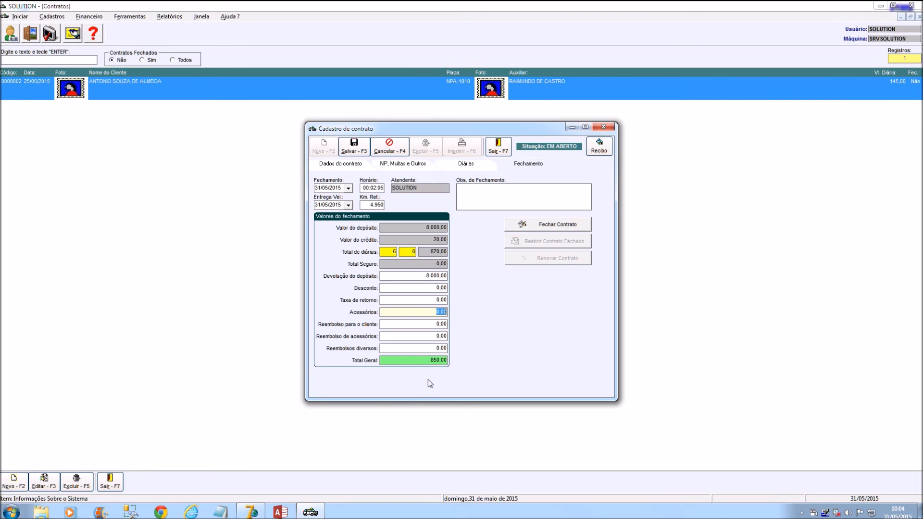
pyautogui.click(434, 326)
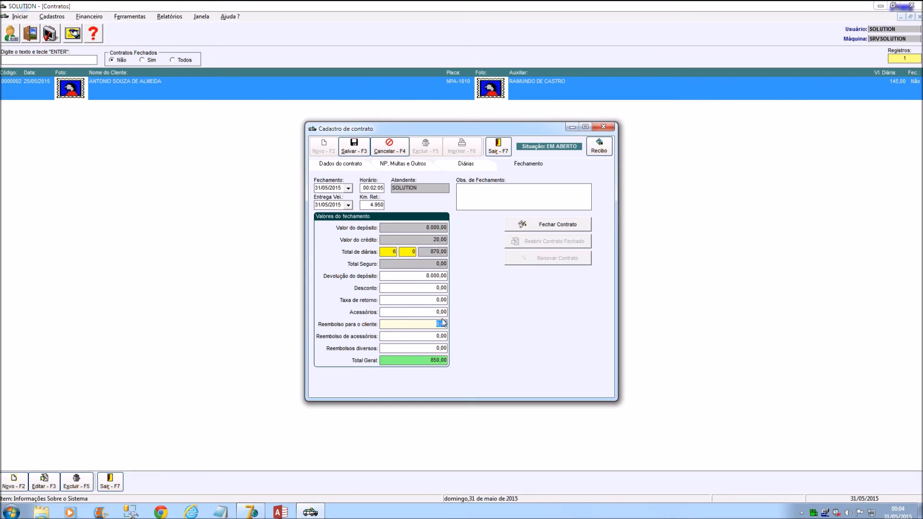
pyautogui.click(421, 335)
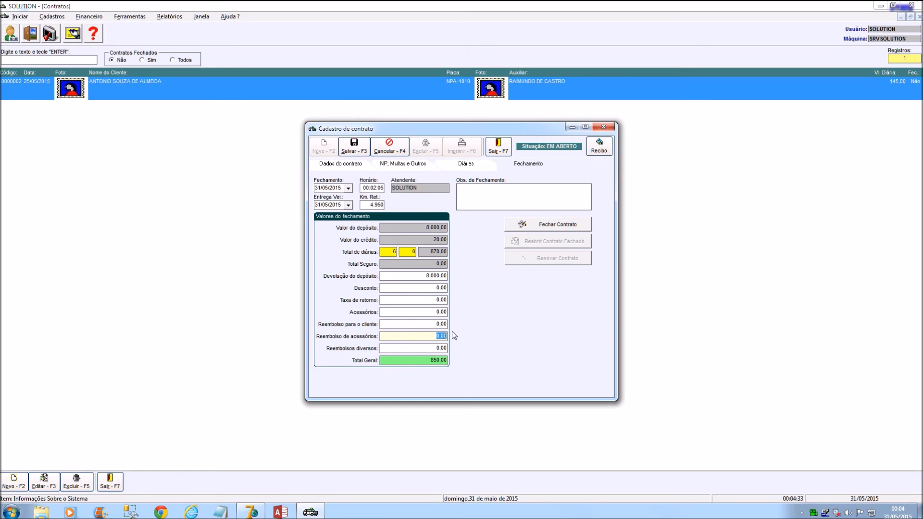
pyautogui.click(439, 348)
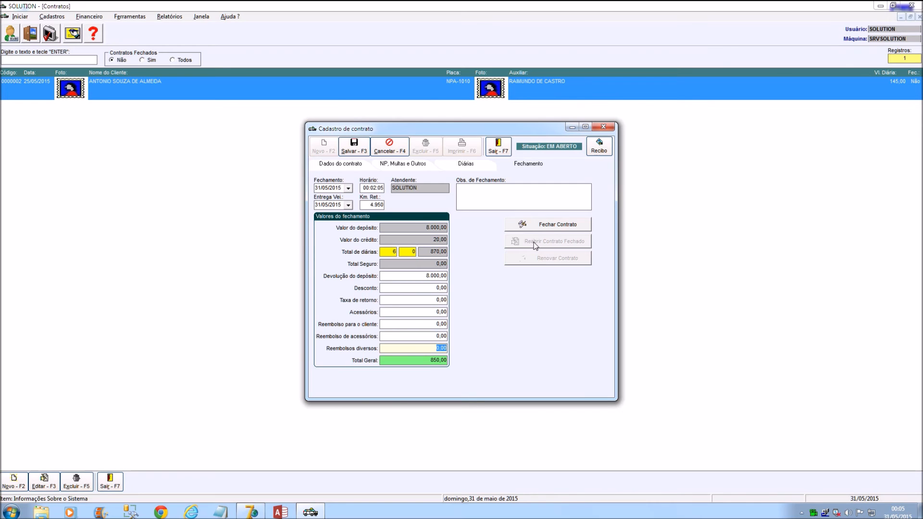
# Step: Close the contract with FECHAMENTO PARCIAL as the closing type, acknowledging that pending daily charges go to accounts receivable
pyautogui.click(546, 228)
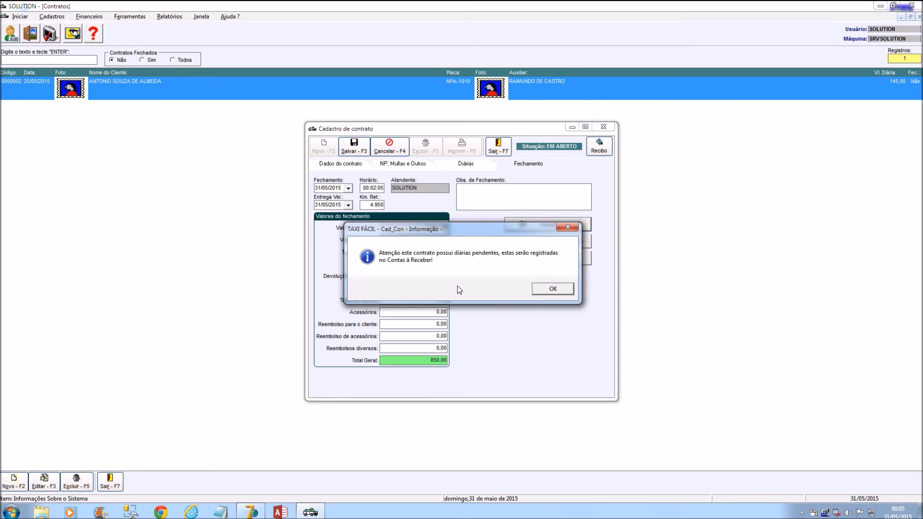
pyautogui.click(548, 286)
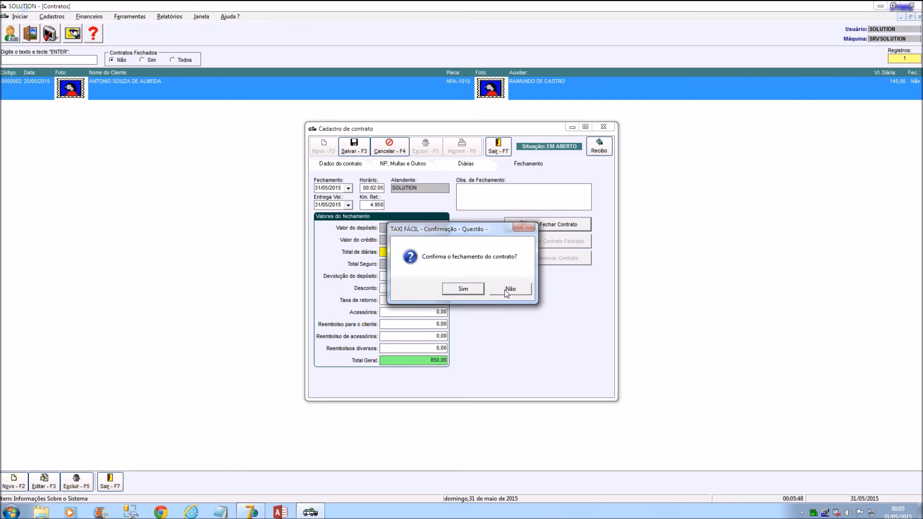
pyautogui.click(465, 289)
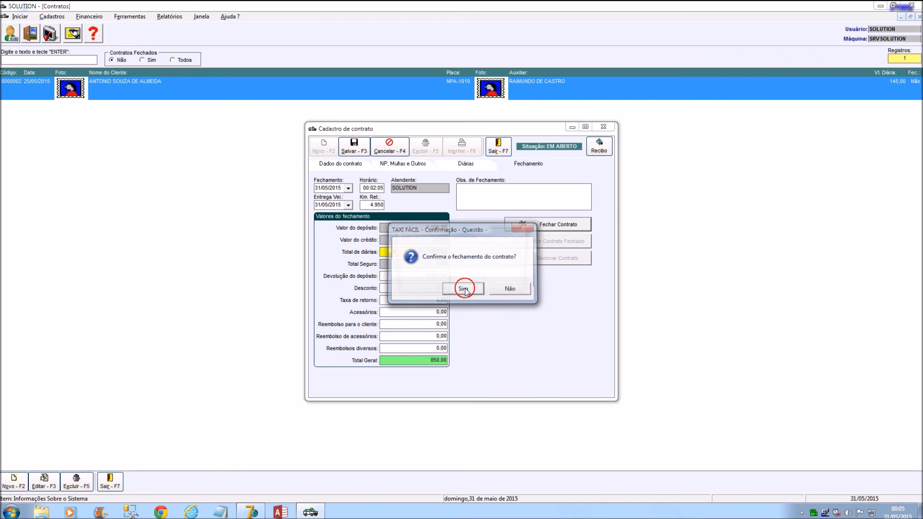
pyautogui.click(514, 257)
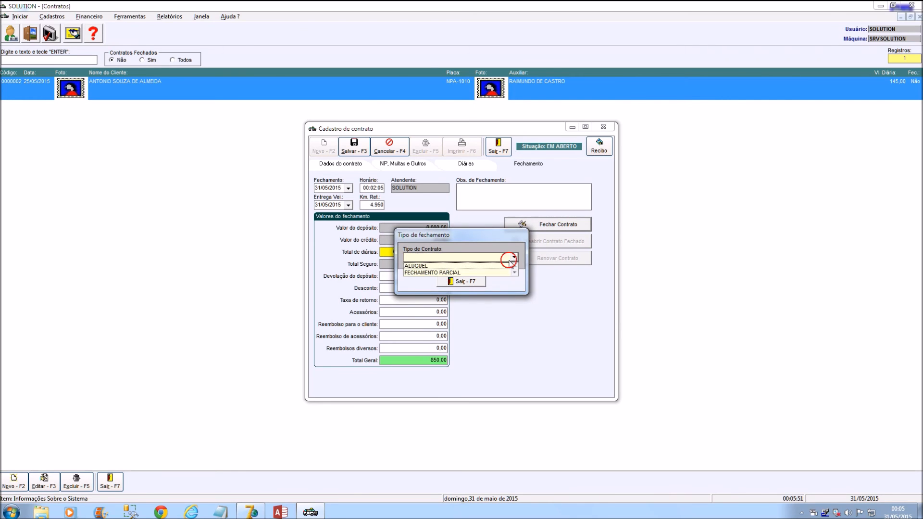
pyautogui.click(447, 273)
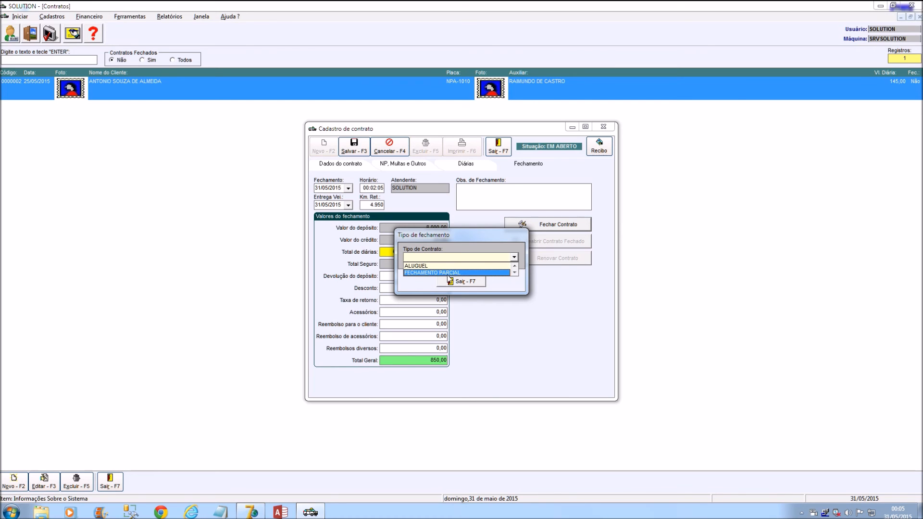
pyautogui.click(468, 284)
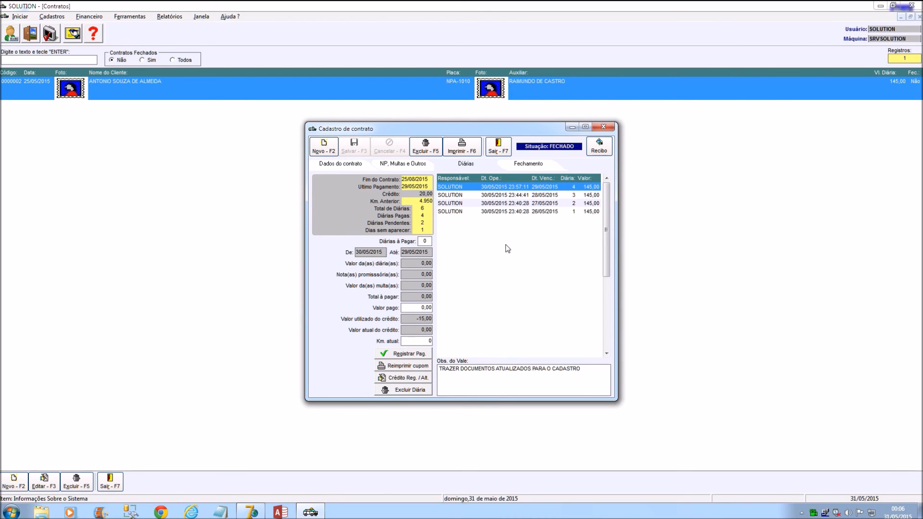
# Step: Find the contract among the closed contracts and reopen it from its closing details
pyautogui.click(499, 148)
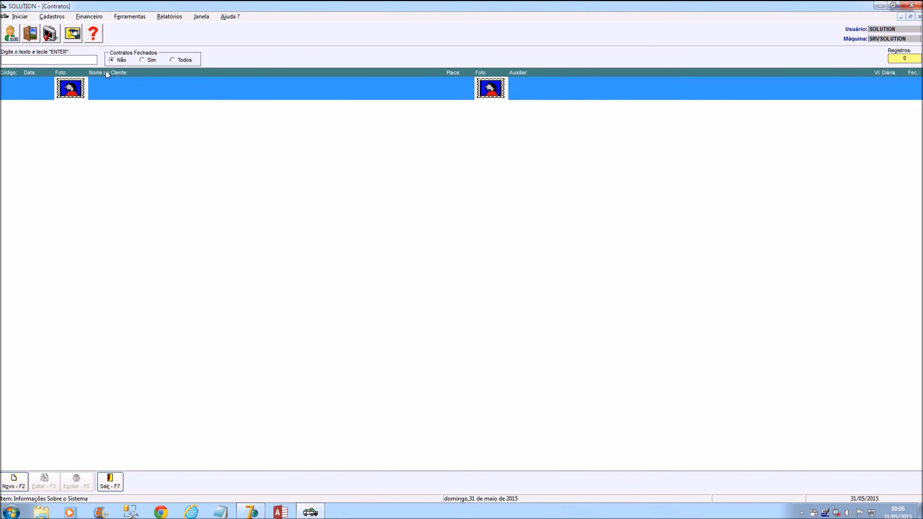
pyautogui.click(150, 57)
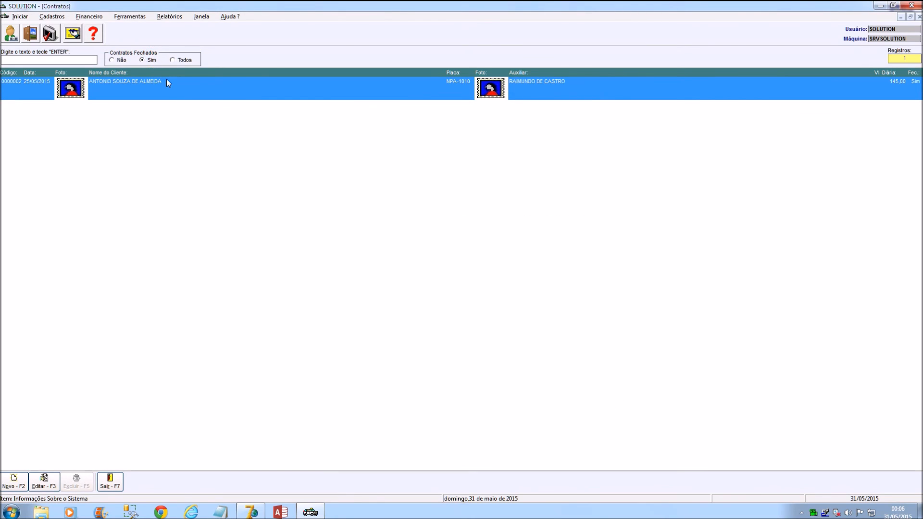
pyautogui.doubleClick(169, 82)
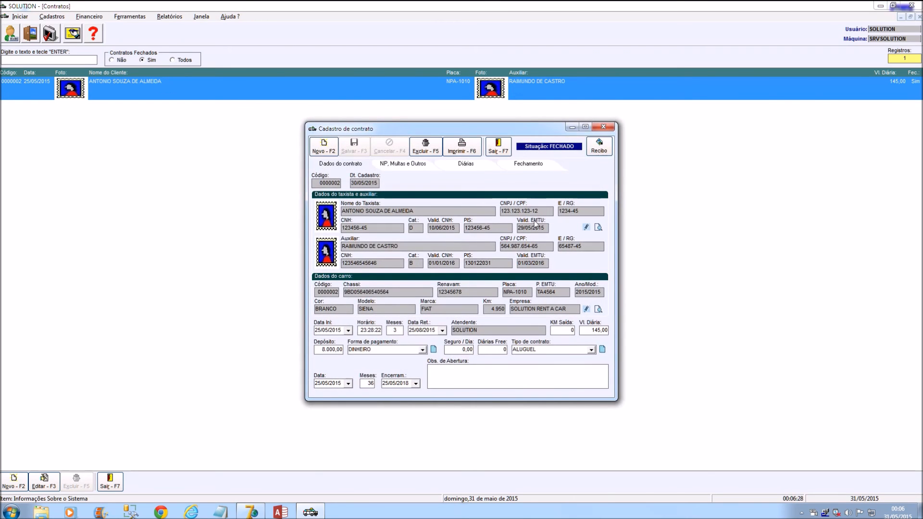
pyautogui.click(532, 166)
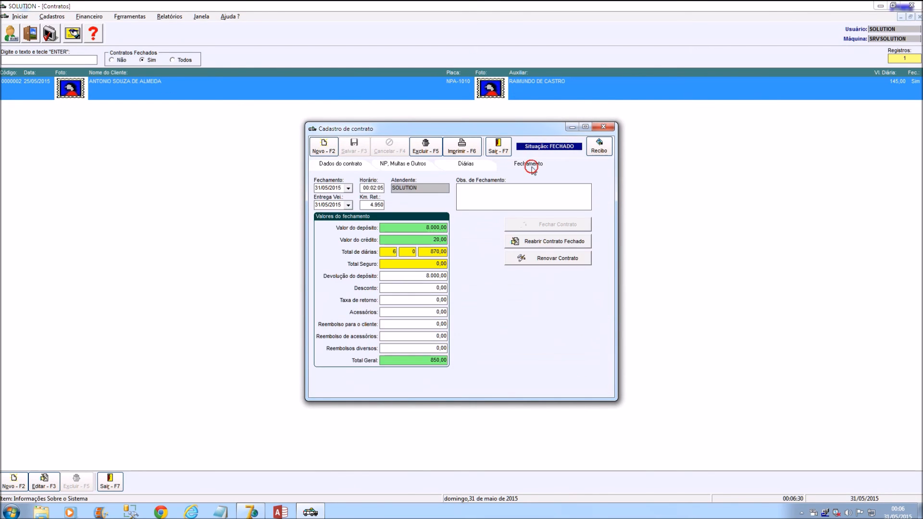
pyautogui.click(547, 247)
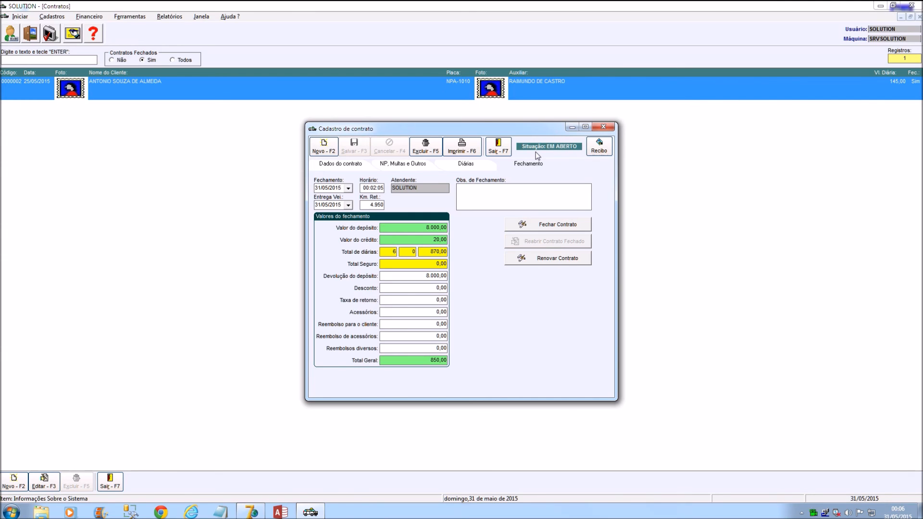
# Step: Leave the contract record, list only the contracts that are not closed, and open the reopened contract
pyautogui.click(509, 152)
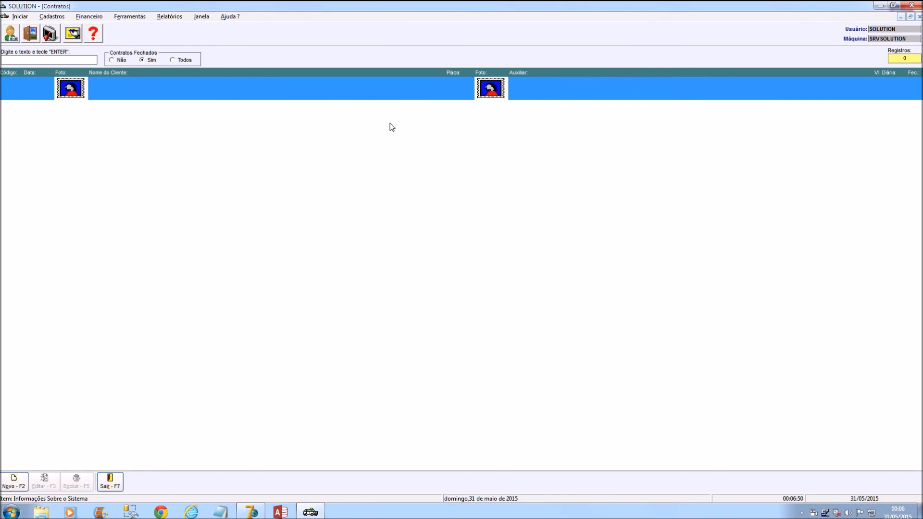
pyautogui.click(111, 60)
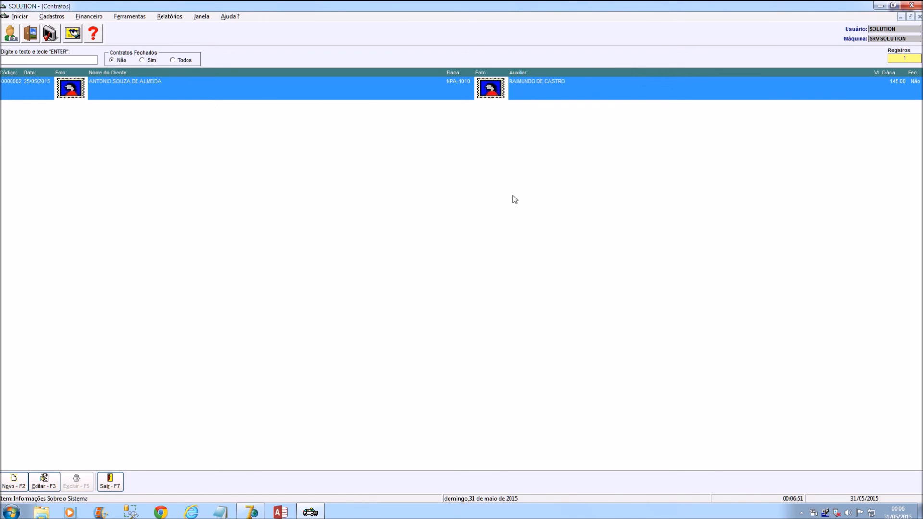
pyautogui.doubleClick(382, 94)
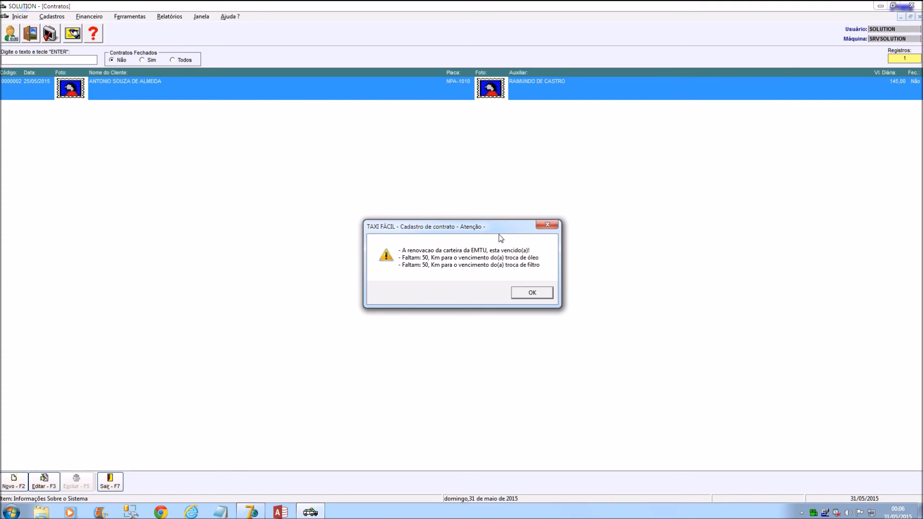